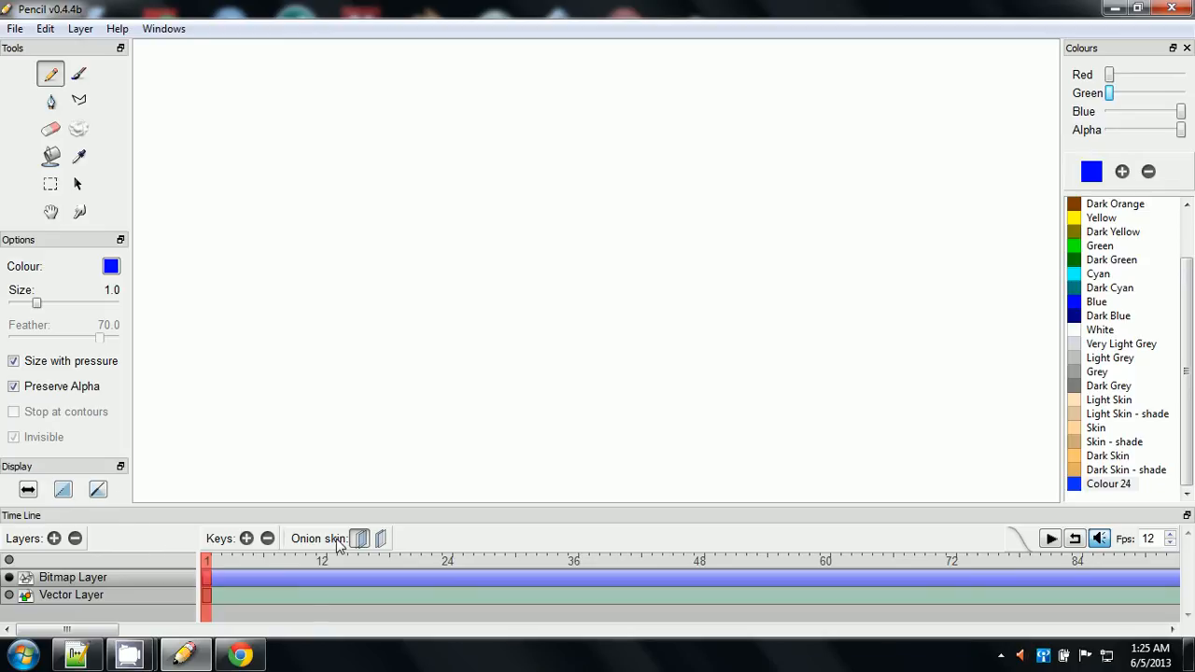
- Turn on the horizontal flip display and paint a pink zigzag stroke down the canvas with the Brush tool
{"action": "left_click", "coordinate": [28, 489]}
{"action": "left_click", "coordinate": [76, 77]}
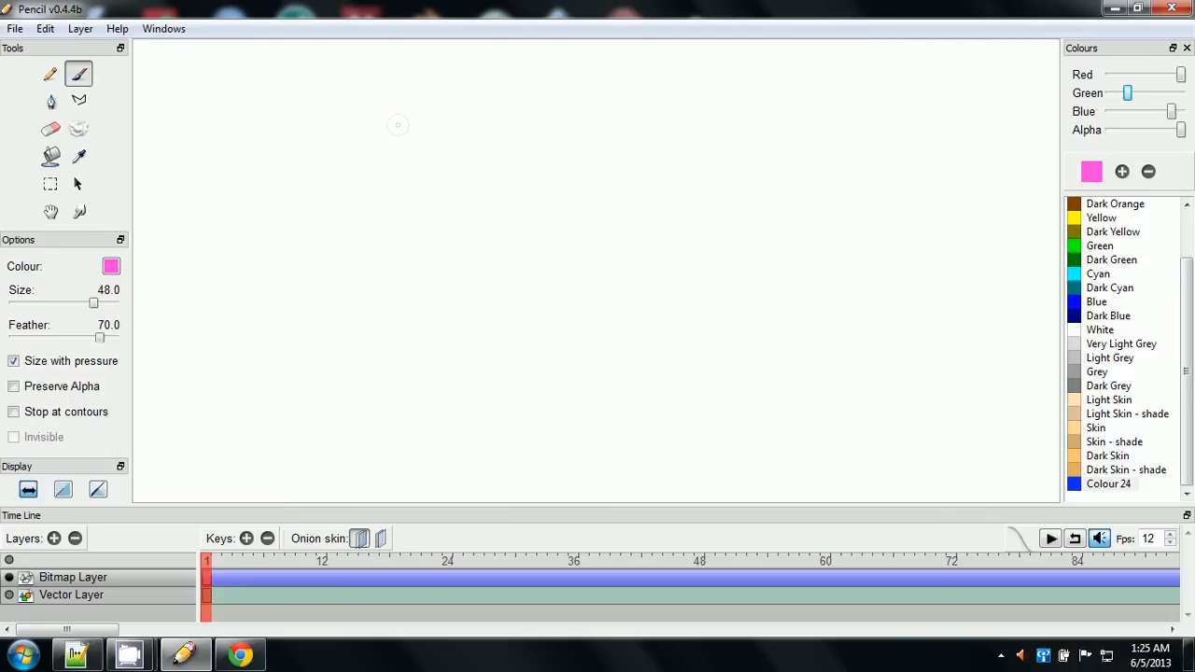
{"action": "mouse_move", "coordinate": [411, 145]}
{"action": "left_mouse_down"}
{"action": "mouse_move", "coordinate": [537, 117]}
{"action": "mouse_move", "coordinate": [612, 250]}
{"action": "mouse_move", "coordinate": [643, 280]}
{"action": "mouse_move", "coordinate": [609, 353]}
{"action": "mouse_move", "coordinate": [691, 360]}
{"action": "left_mouse_up"}
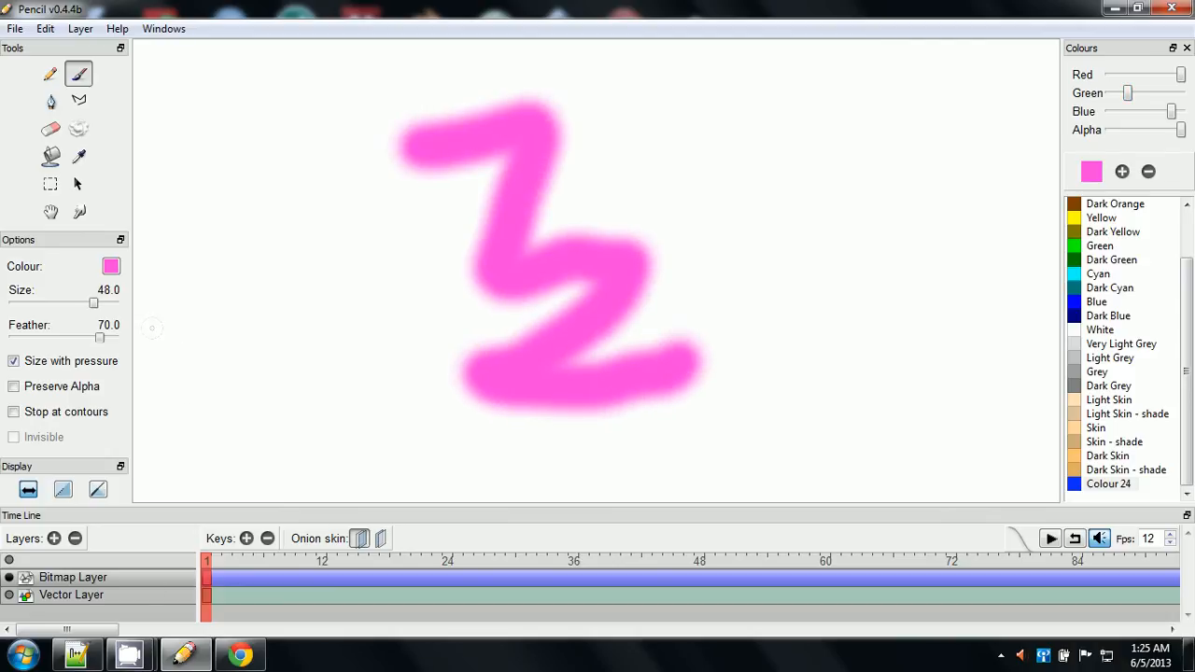
- Toggle the horizontal flip display off and on to compare the stroke's mirrored and original orientation
{"action": "left_click", "coordinate": [28, 492]}
{"action": "left_click", "coordinate": [28, 493]}
{"action": "left_click", "coordinate": [28, 493]}
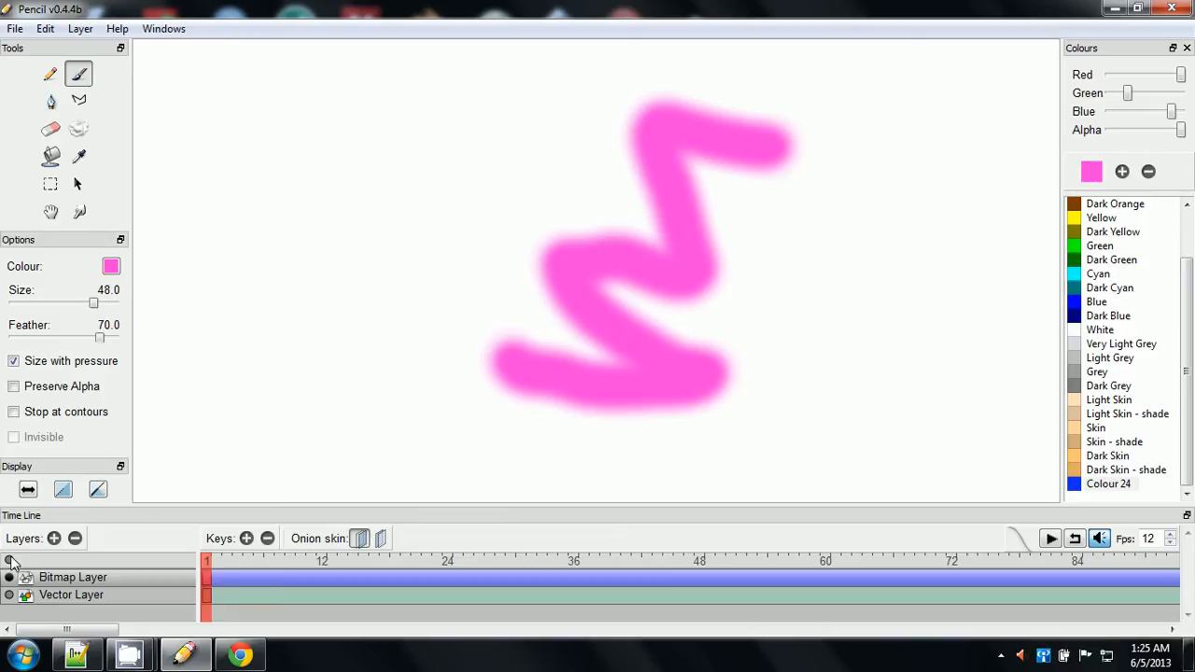
{"action": "left_click", "coordinate": [28, 489]}
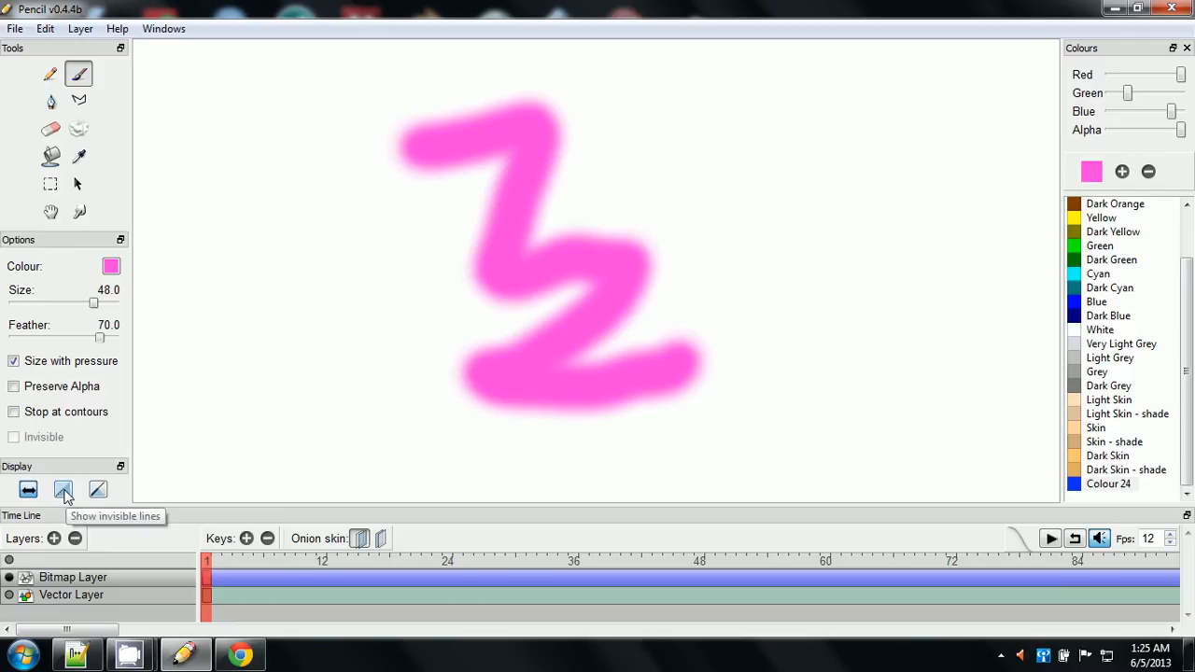
- Try the invisible lines and outlines-only display options on the painted stroke
{"action": "left_click", "coordinate": [64, 492]}
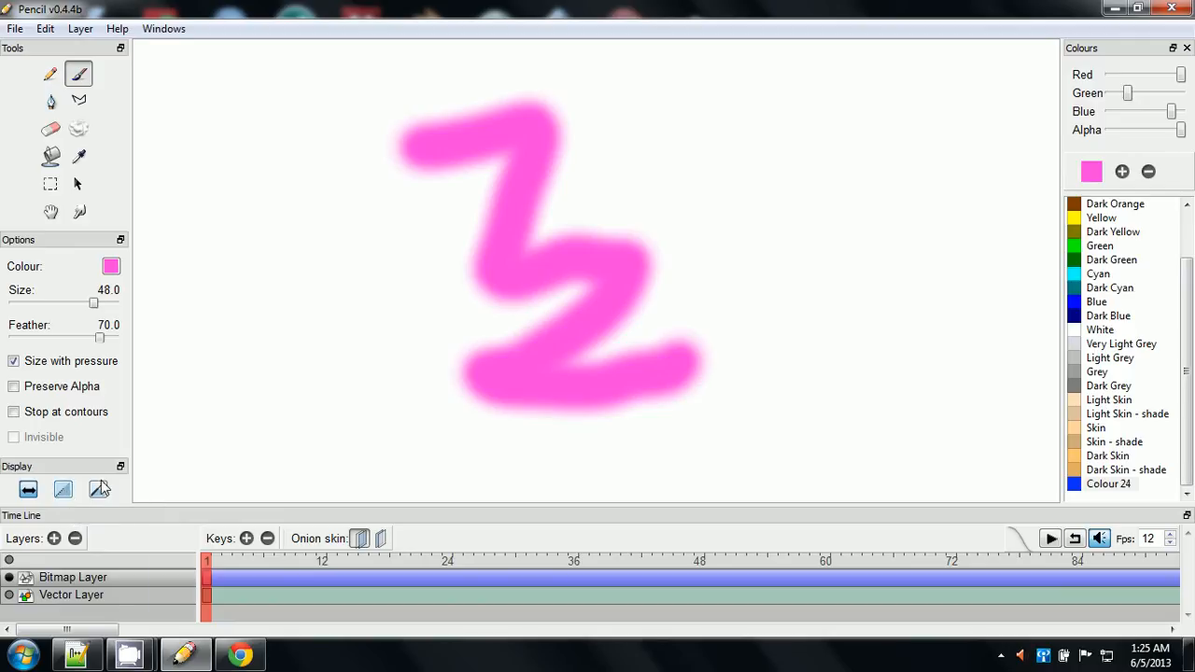
{"action": "left_click", "coordinate": [101, 492]}
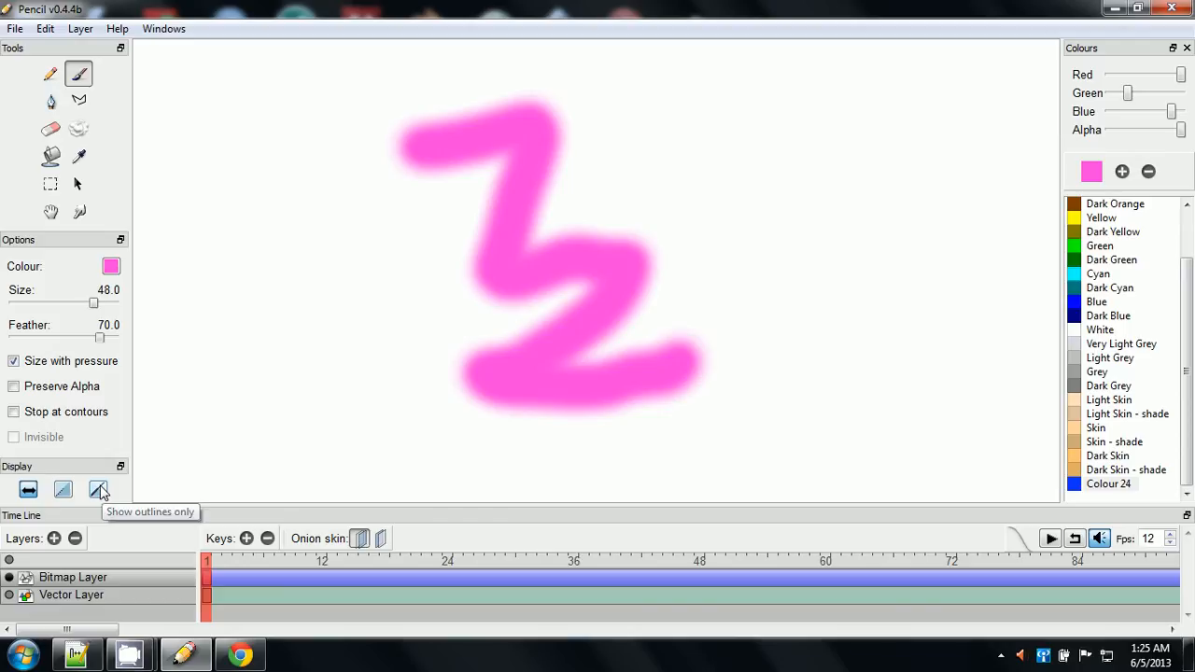
{"action": "left_click", "coordinate": [99, 490]}
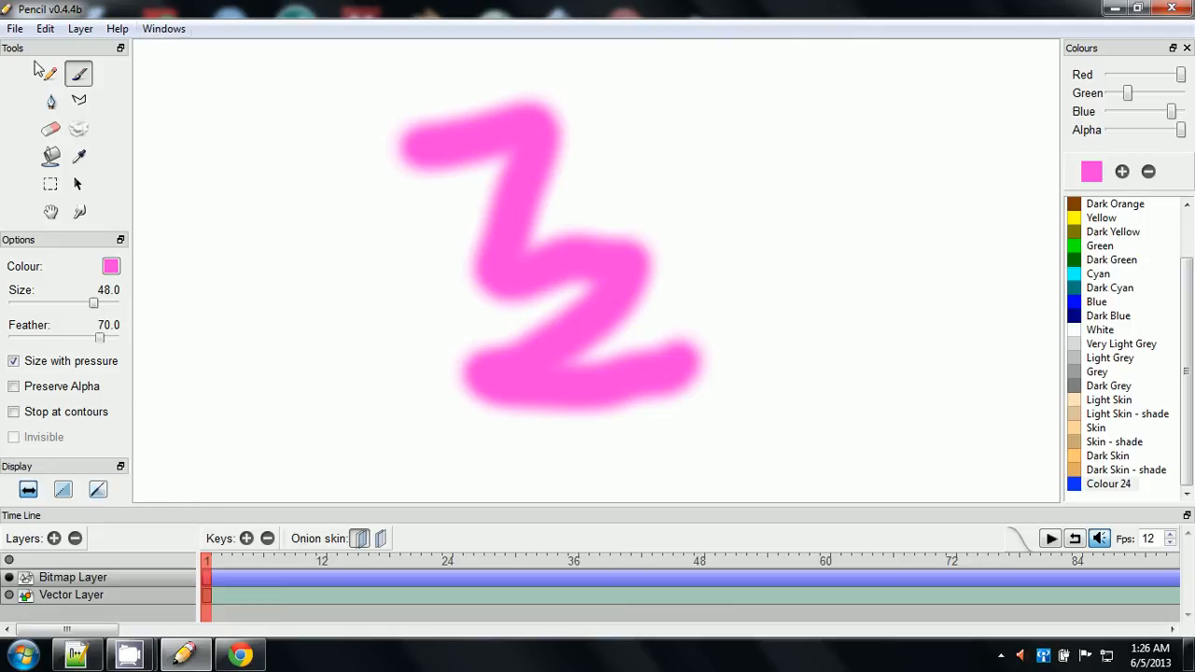
{"action": "left_click", "coordinate": [147, 33]}
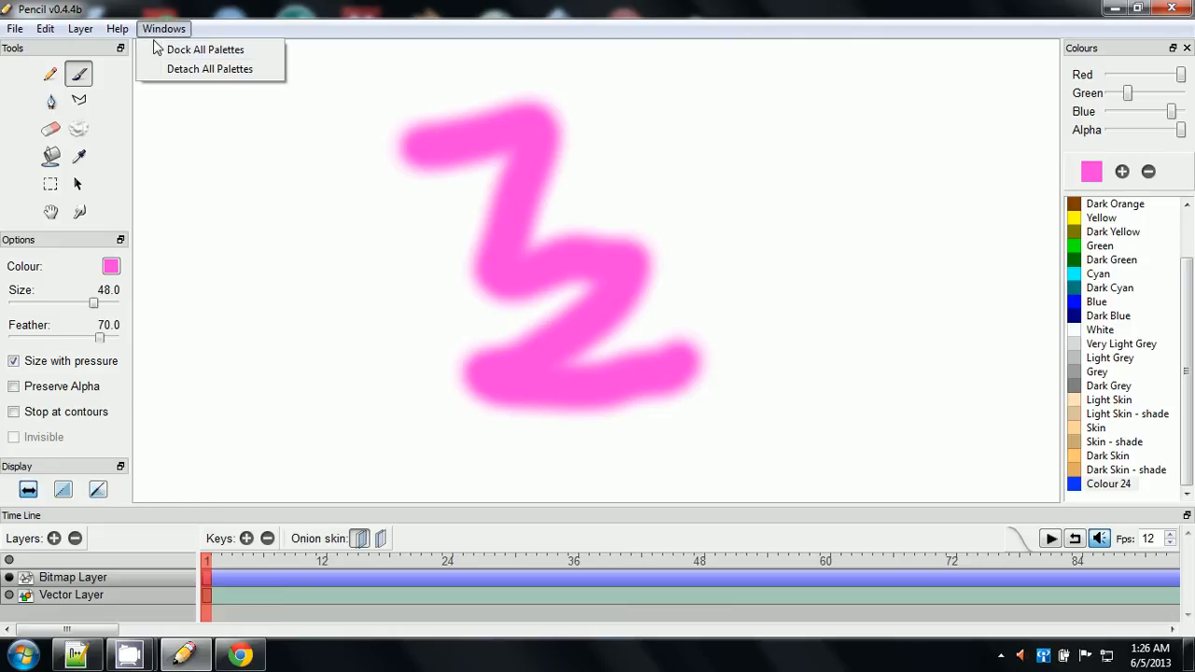
{"action": "key", "text": "Left"}
{"action": "mouse_move", "coordinate": [167, 29]}
{"action": "left_click", "coordinate": [291, 34]}
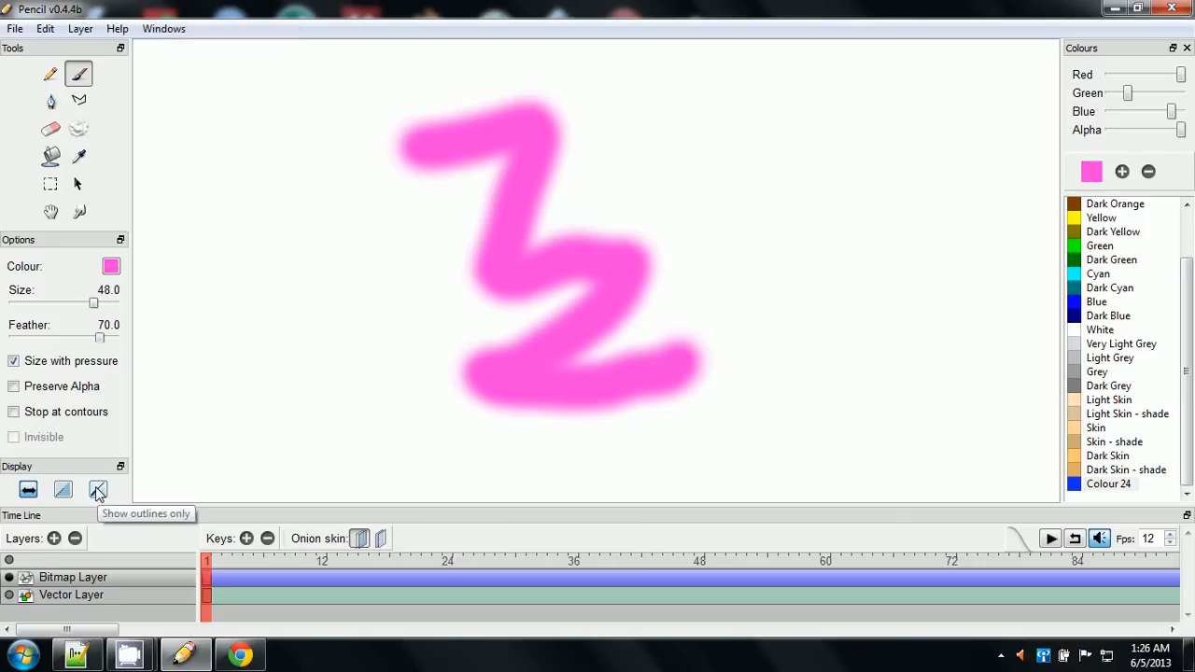
- Add a new camera layer and set its camera size to 800 by 400
{"action": "left_click", "coordinate": [55, 539]}
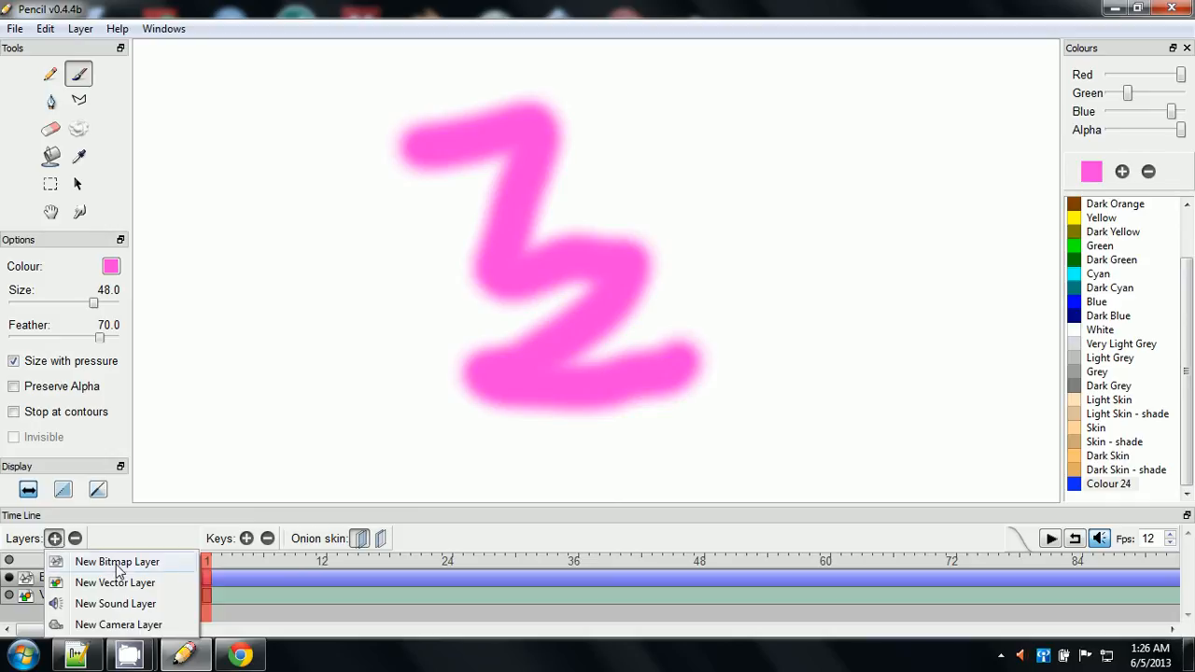
{"action": "left_click", "coordinate": [119, 625]}
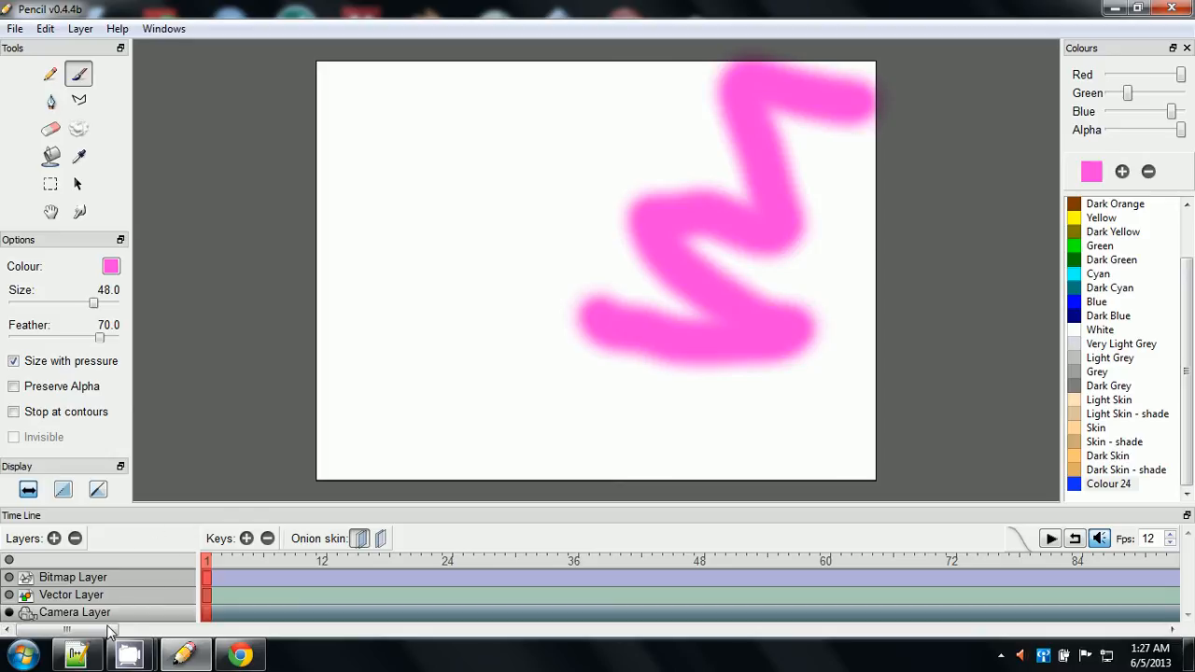
{"action": "double_click", "coordinate": [120, 619]}
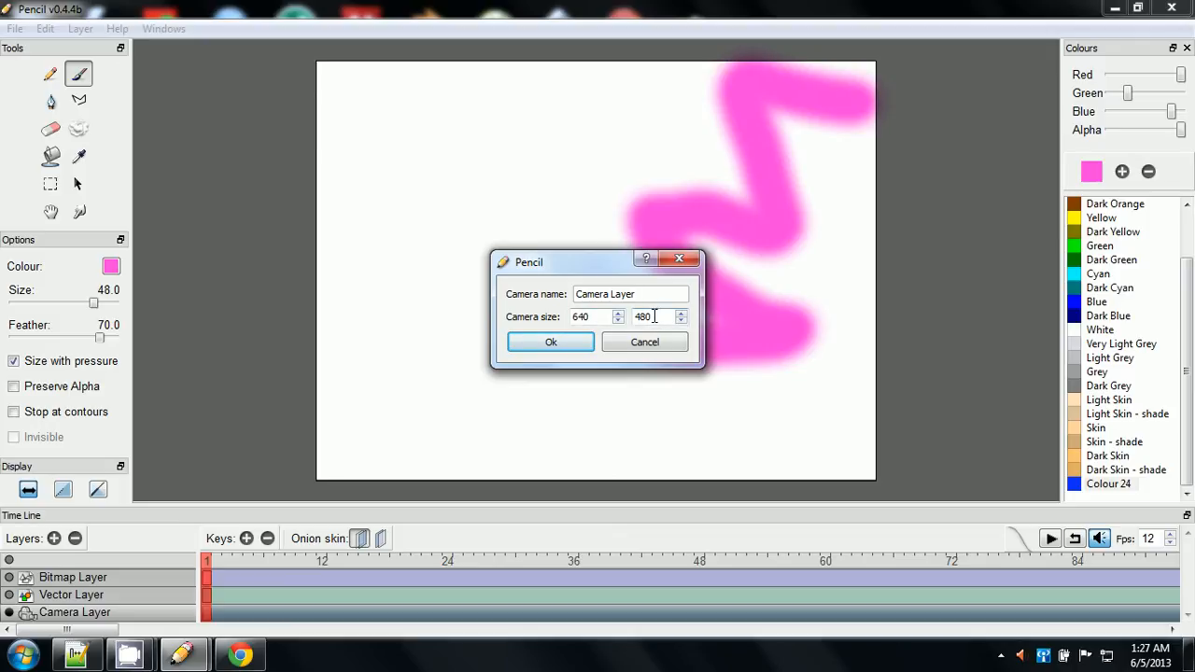
{"action": "left_click_drag", "start_coordinate": [593, 317], "coordinate": [558, 322]}
{"action": "type", "text": "800"}
{"action": "left_click_drag", "start_coordinate": [653, 317], "coordinate": [632, 314]}
{"action": "type", "text": "400"}
{"action": "left_click", "coordinate": [540, 338]}
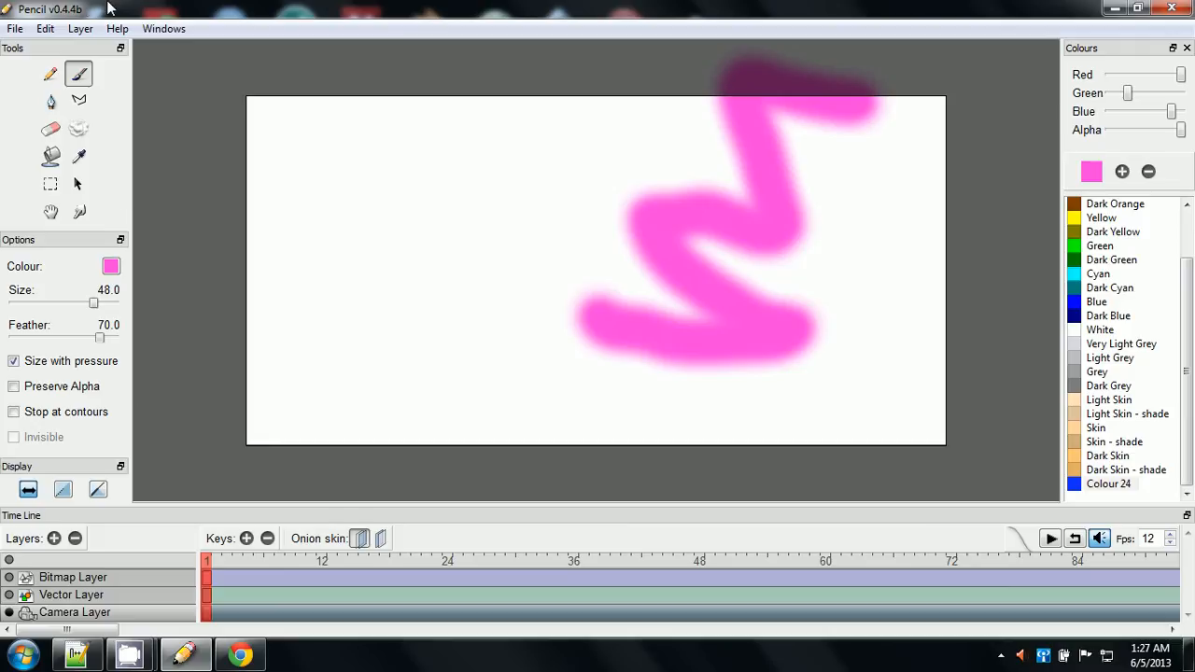
{"action": "left_click", "coordinate": [21, 28]}
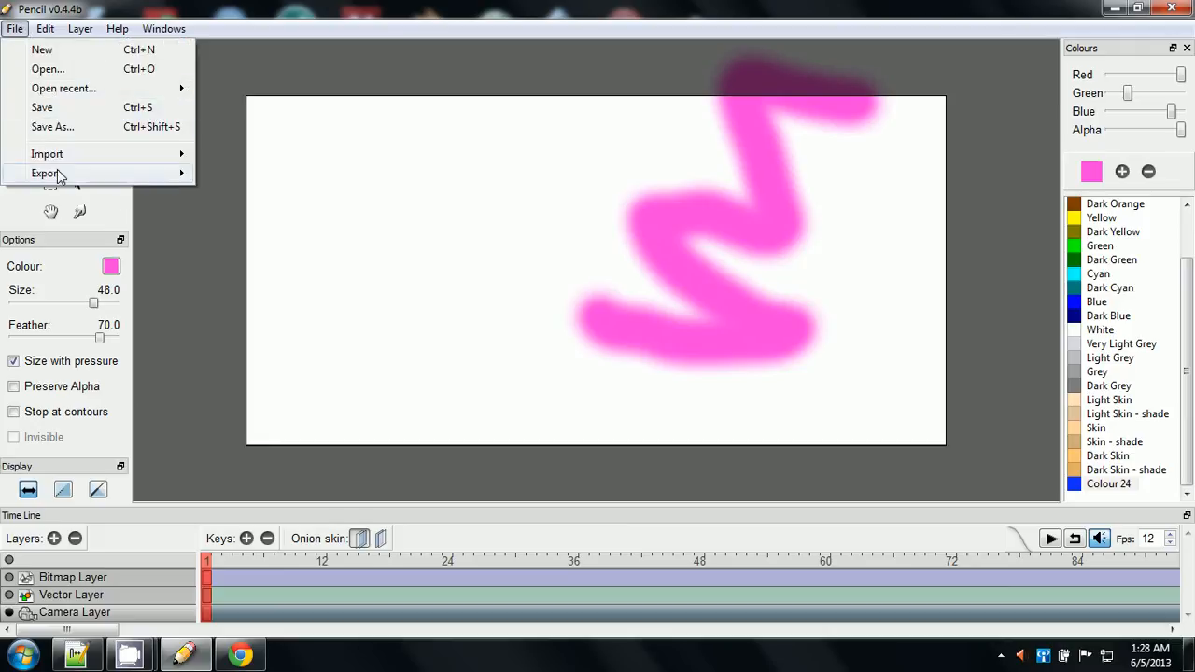
{"action": "mouse_move", "coordinate": [58, 175]}
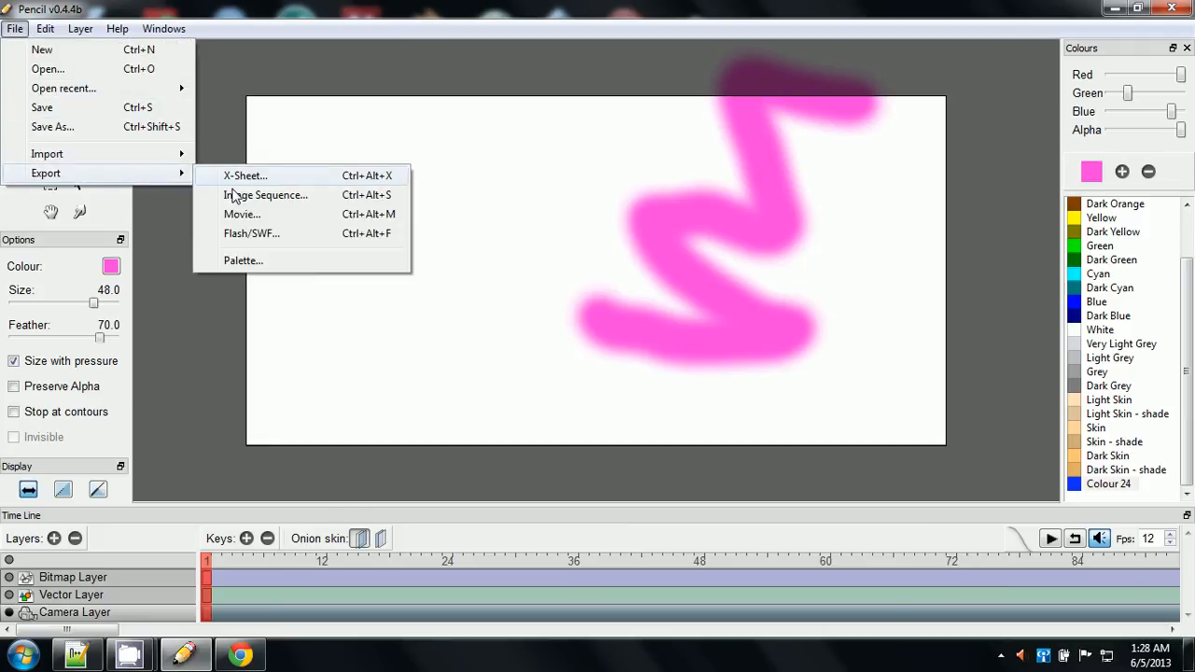
{"action": "left_click", "coordinate": [236, 259]}
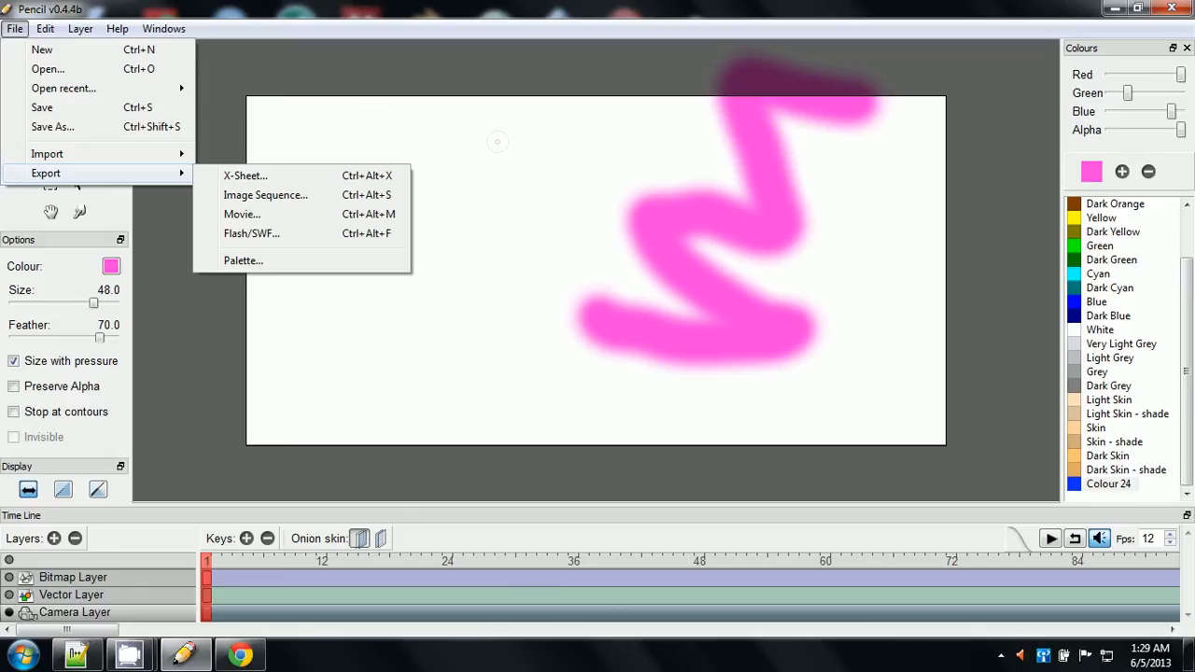
{"action": "left_click", "coordinate": [485, 11]}
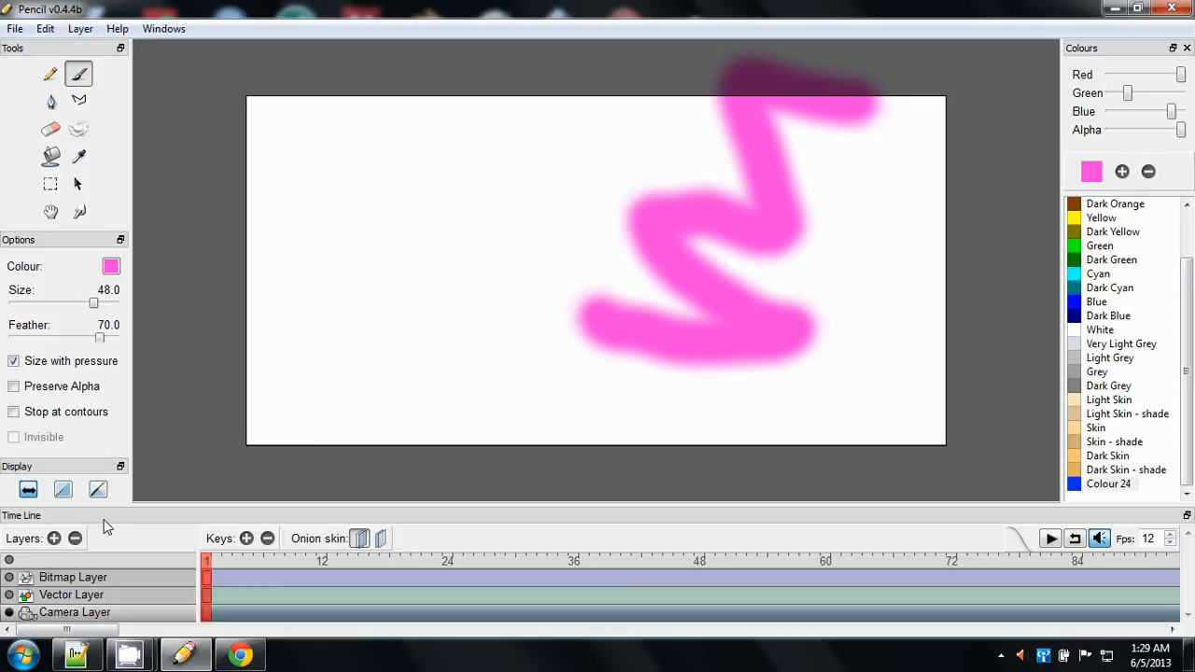
- Try to import the favicon PNG image from the Desktop into the vector layer
{"action": "left_click", "coordinate": [60, 595]}
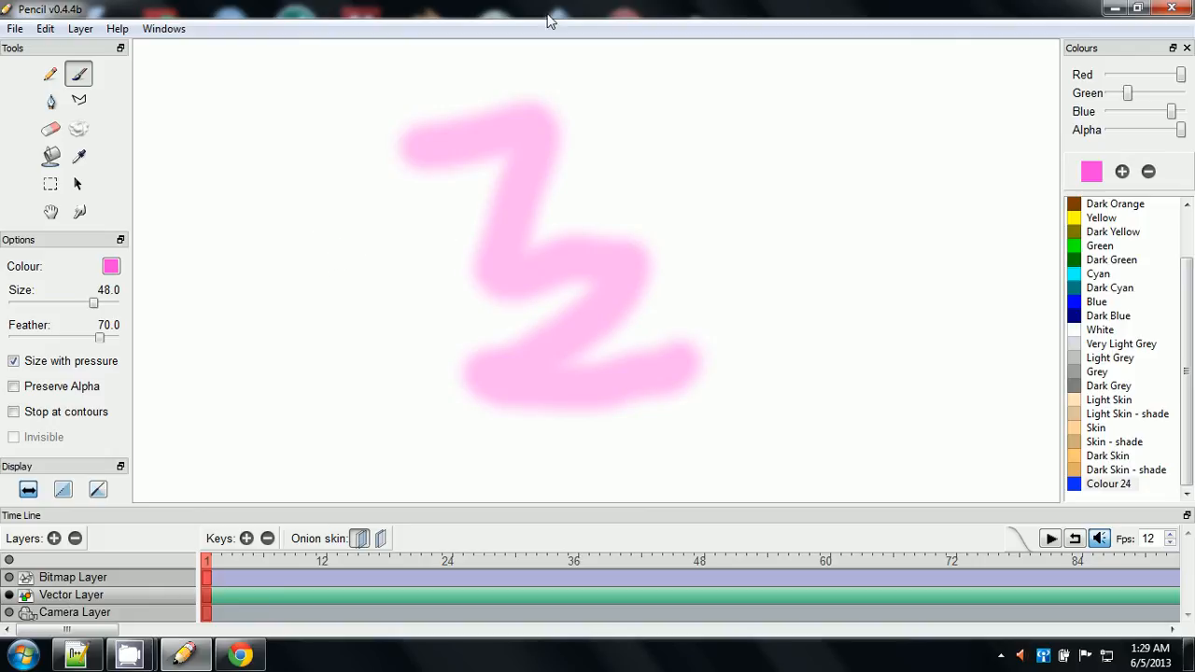
{"action": "left_click", "coordinate": [12, 29]}
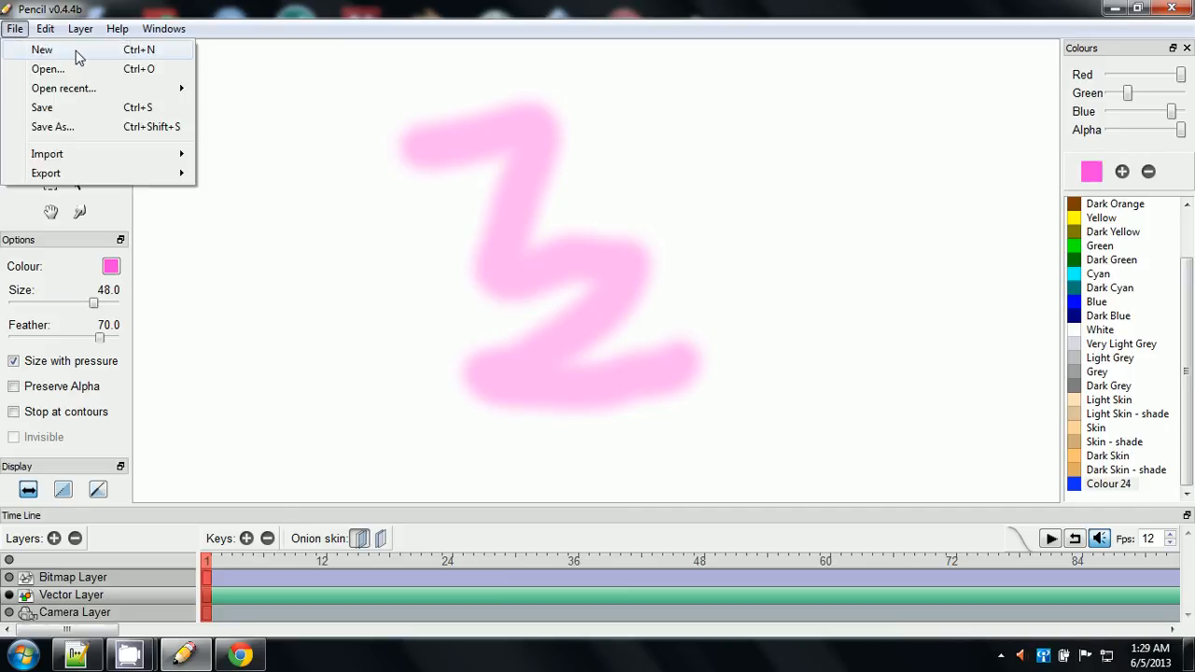
{"action": "mouse_move", "coordinate": [75, 86]}
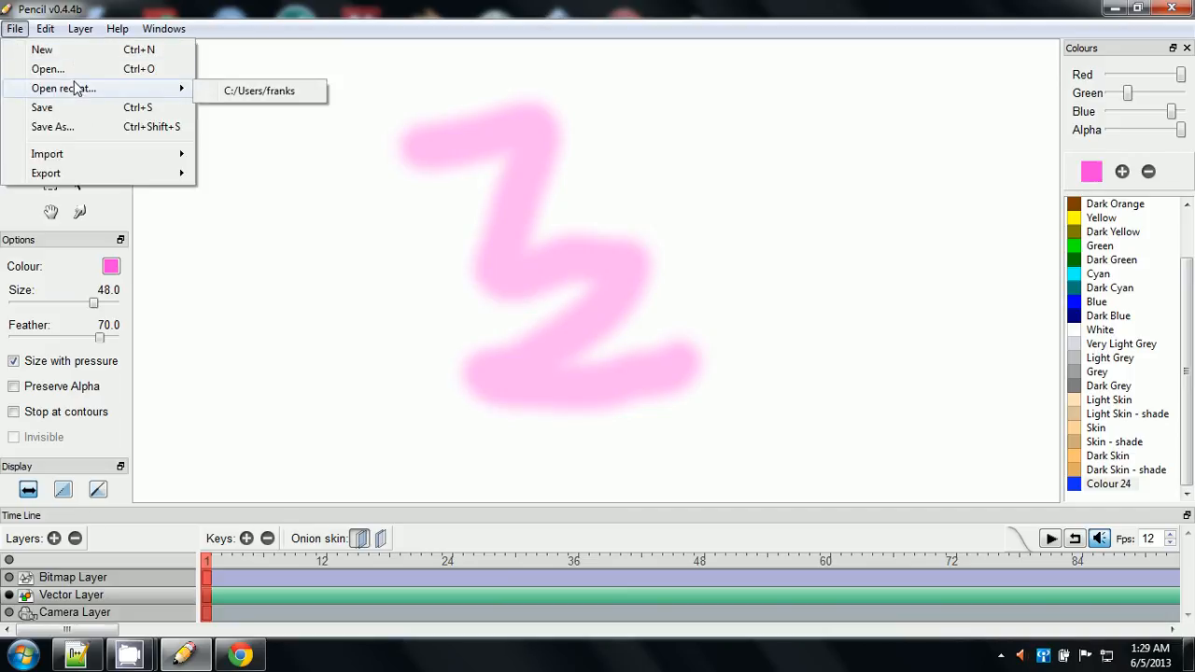
{"action": "mouse_move", "coordinate": [47, 30]}
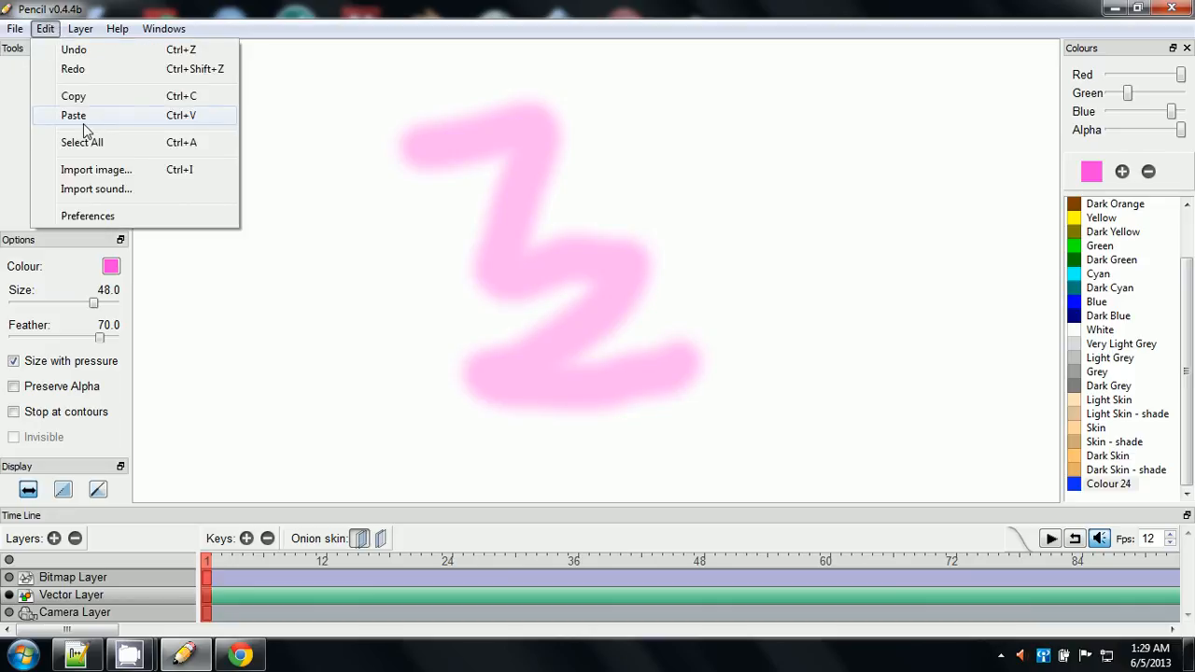
{"action": "left_click", "coordinate": [94, 171]}
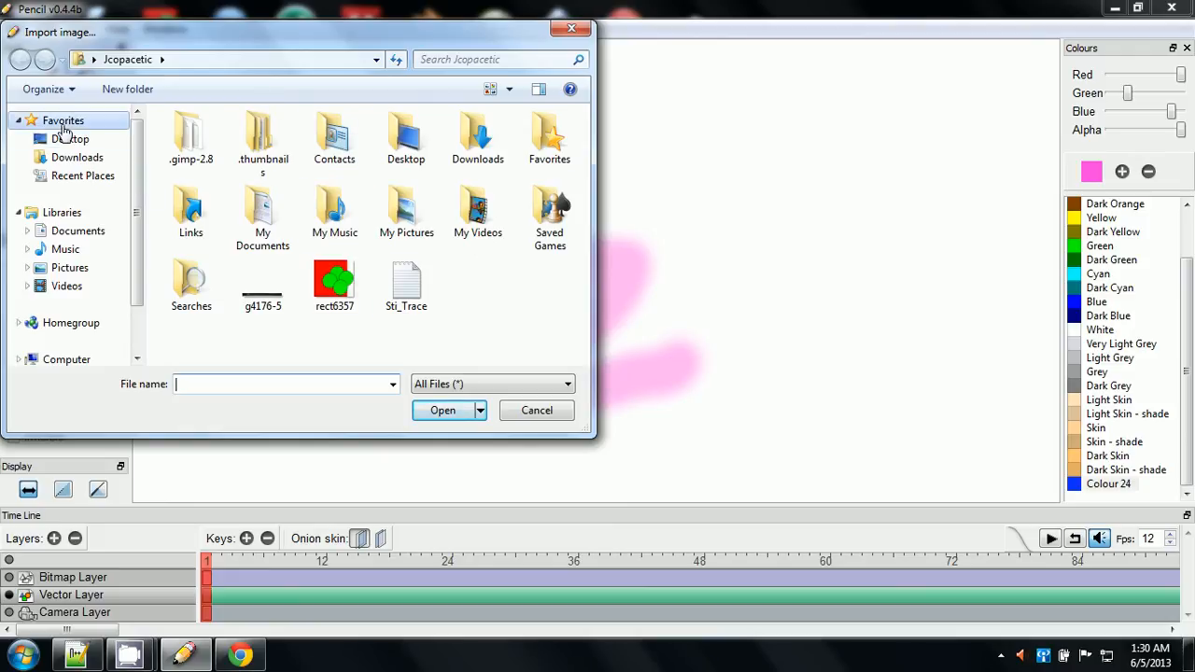
{"action": "left_click", "coordinate": [67, 139]}
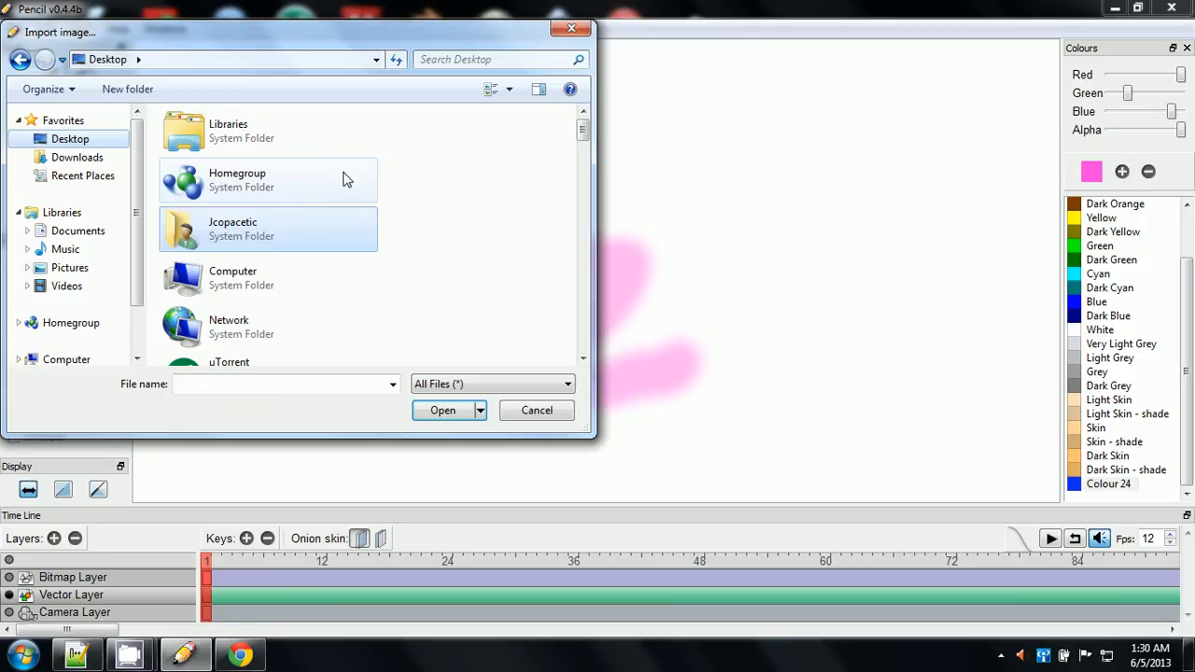
{"action": "scroll", "coordinate": [343, 179], "scroll_direction": "down", "scroll_amount": 3}
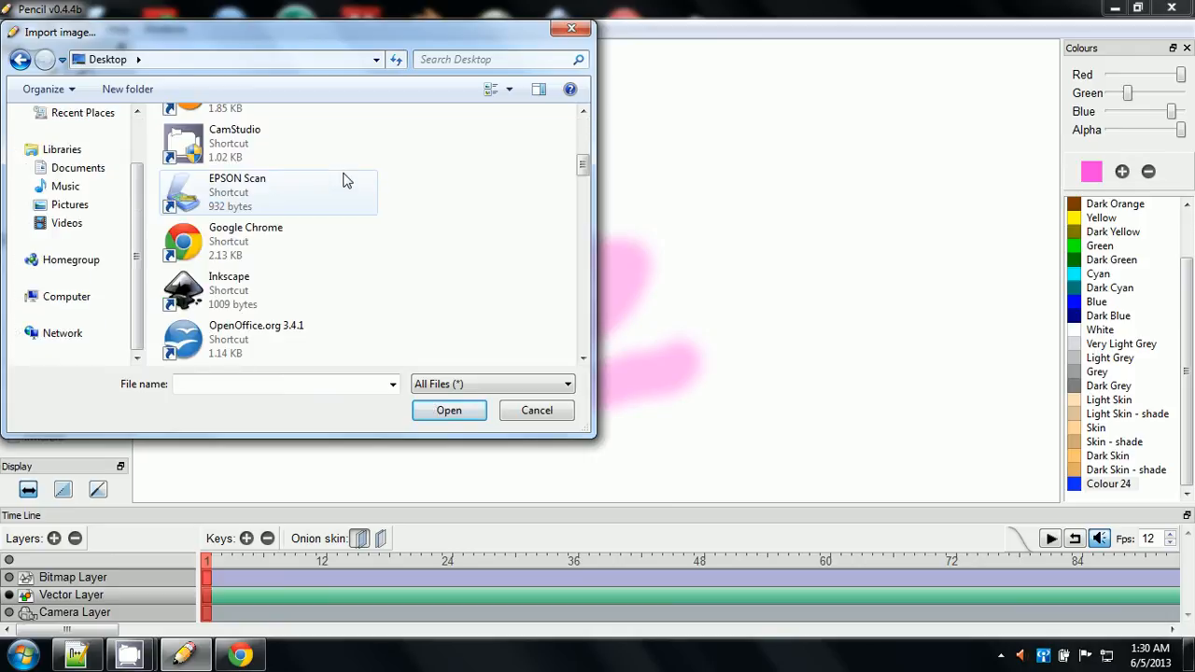
{"action": "scroll", "coordinate": [343, 179], "scroll_direction": "down", "scroll_amount": 5}
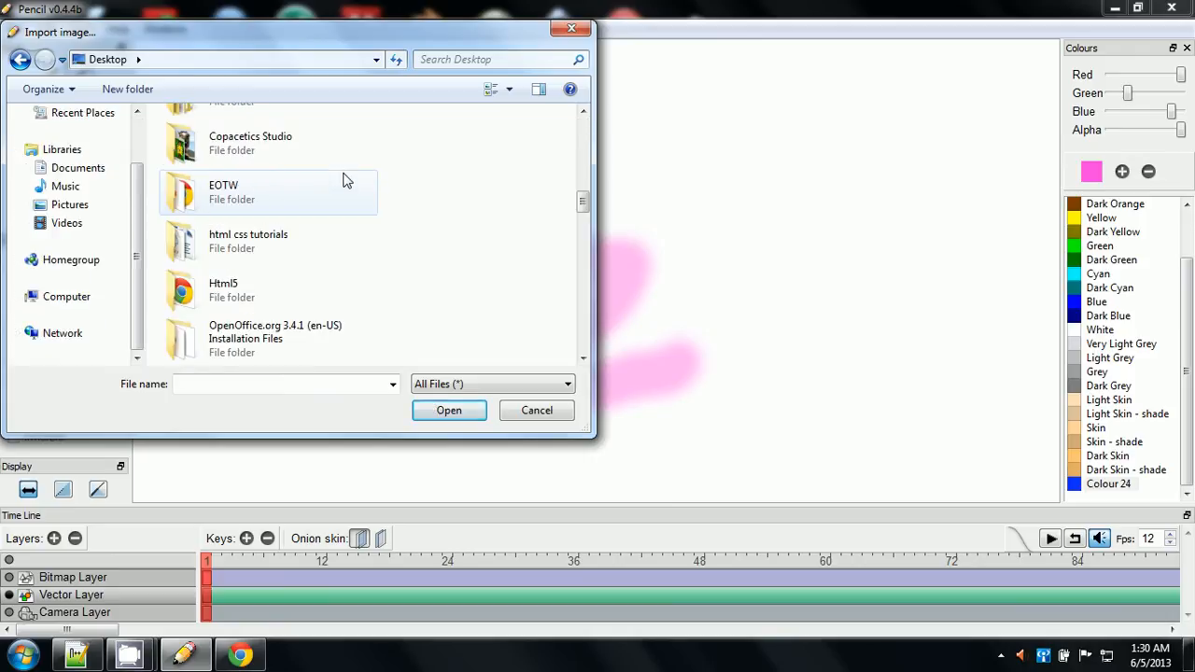
{"action": "scroll", "coordinate": [343, 179], "scroll_direction": "down", "scroll_amount": 5}
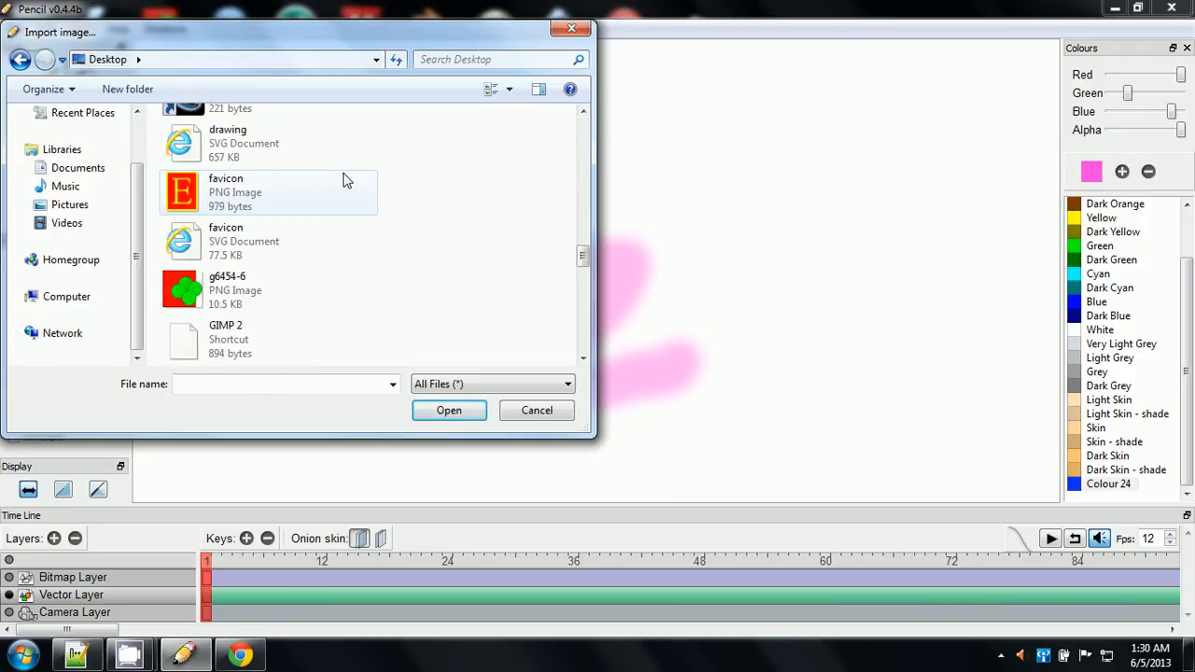
{"action": "scroll", "coordinate": [342, 180], "scroll_direction": "up", "scroll_amount": 4}
{"action": "scroll", "coordinate": [343, 179], "scroll_direction": "down", "scroll_amount": 4}
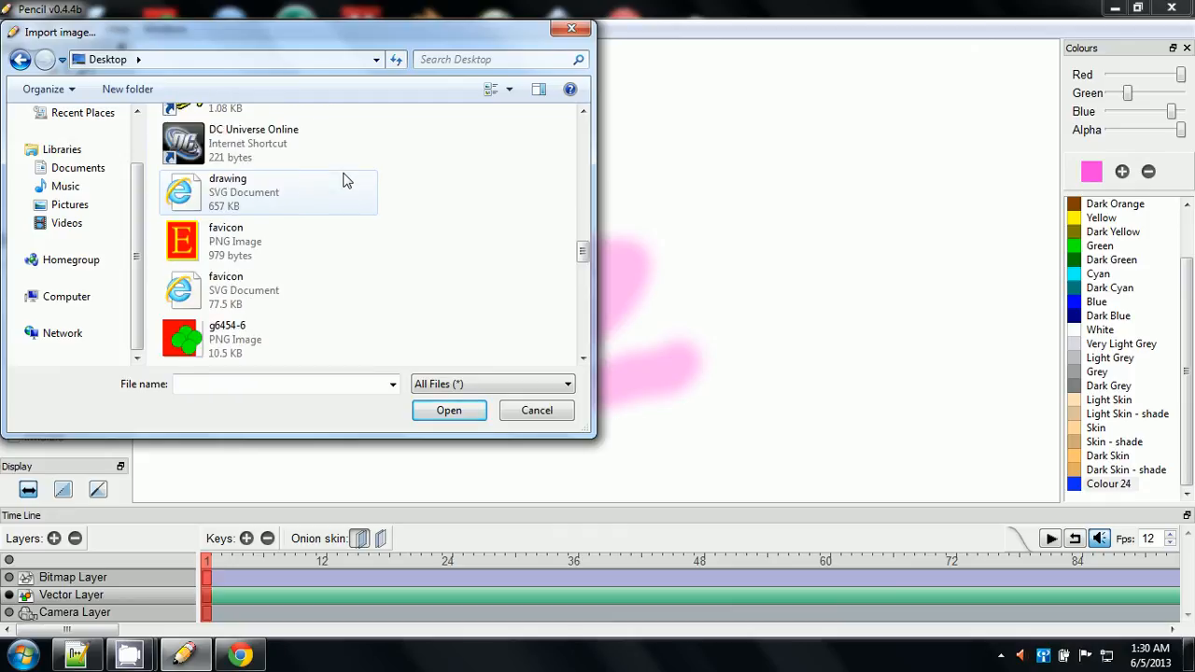
{"action": "double_click", "coordinate": [228, 237]}
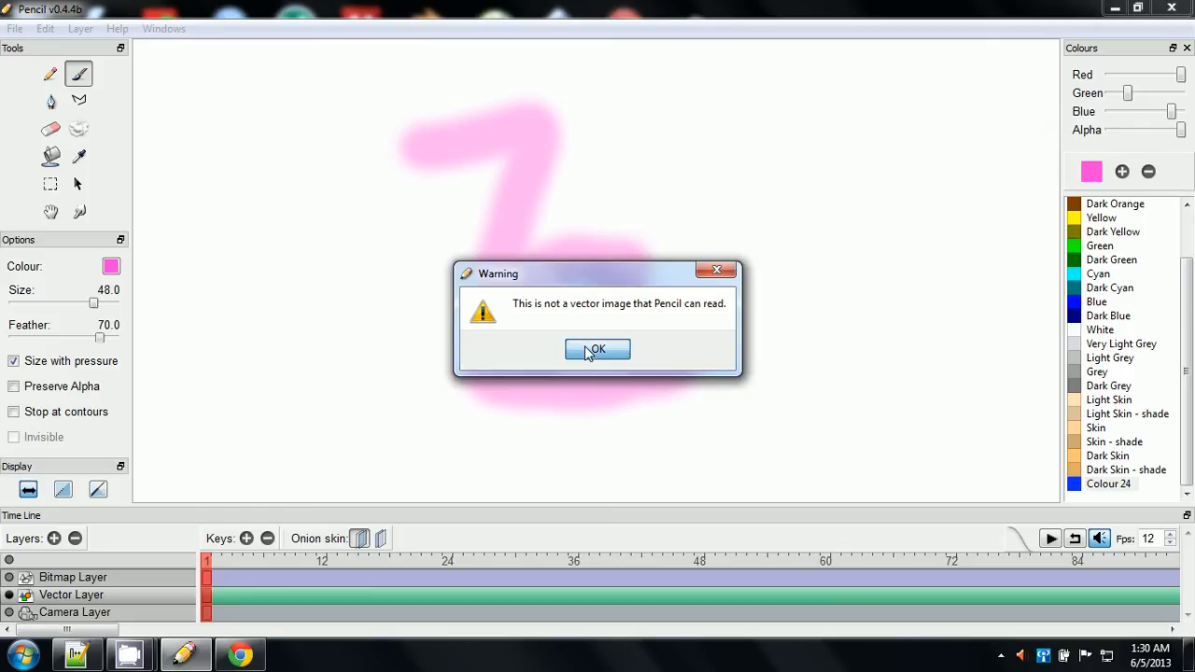
{"action": "left_click", "coordinate": [588, 350]}
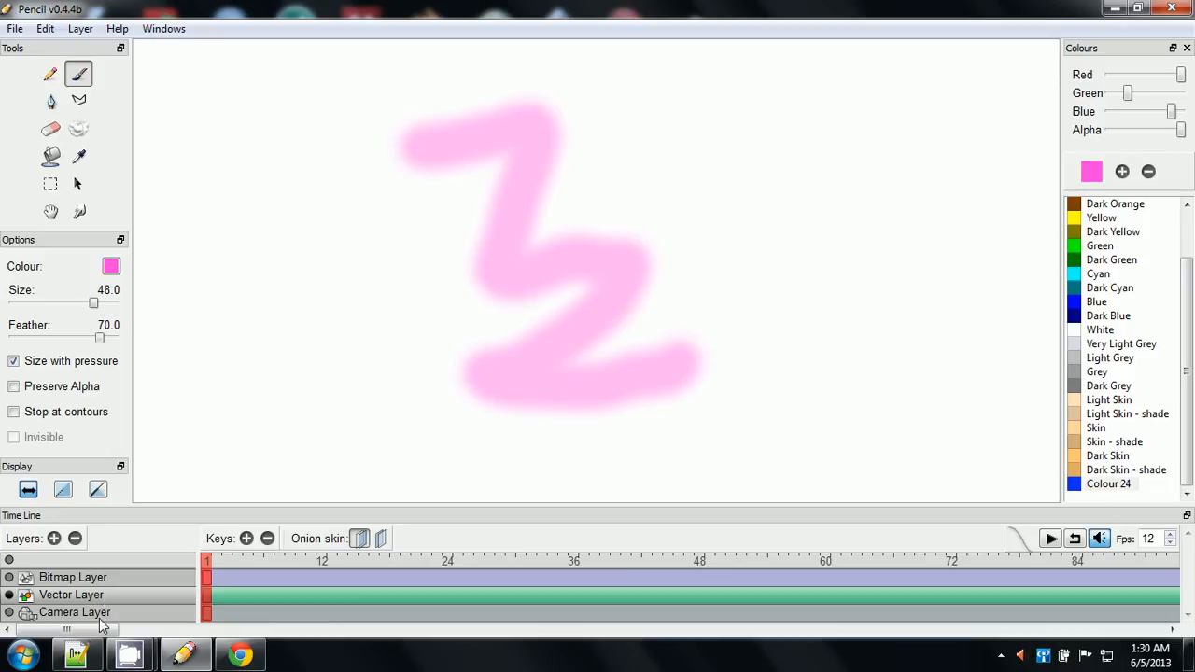
- Delete the vector layer from the timeline
{"action": "left_click", "coordinate": [54, 539]}
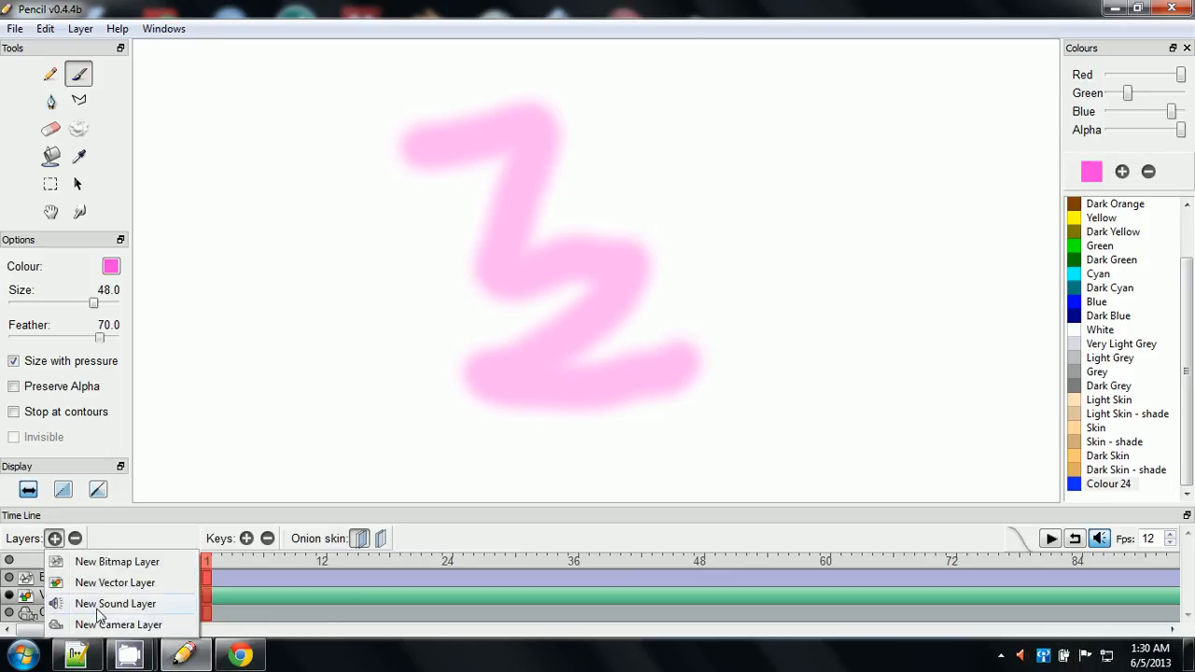
{"action": "left_click", "coordinate": [103, 539]}
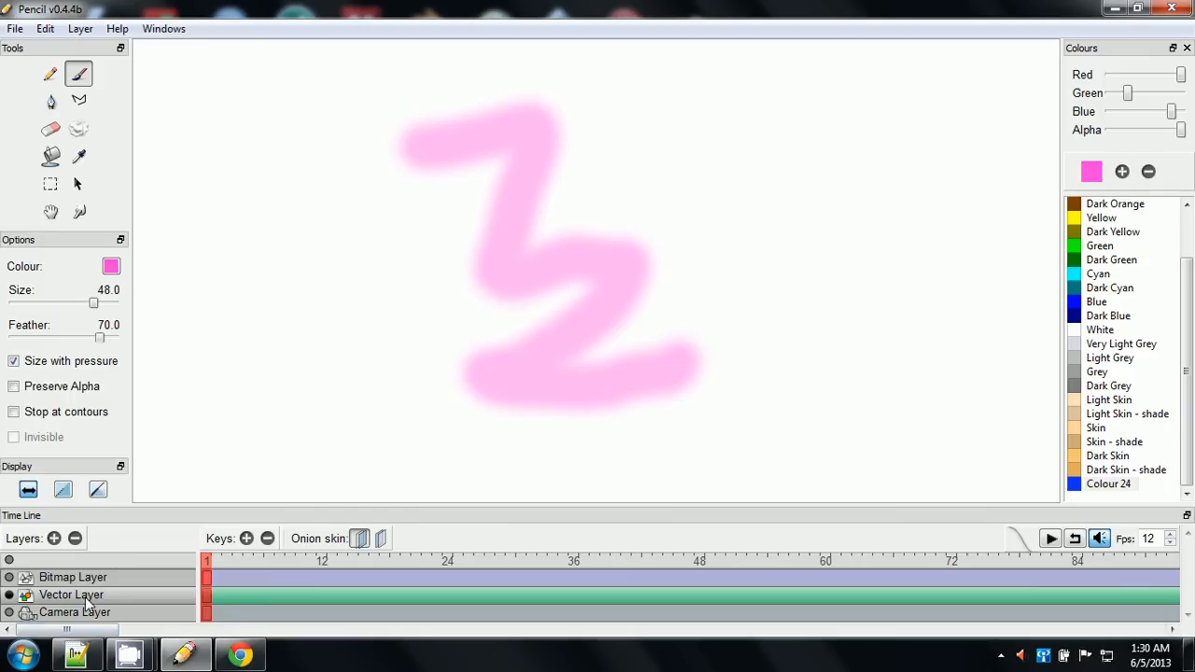
{"action": "left_click", "coordinate": [75, 538]}
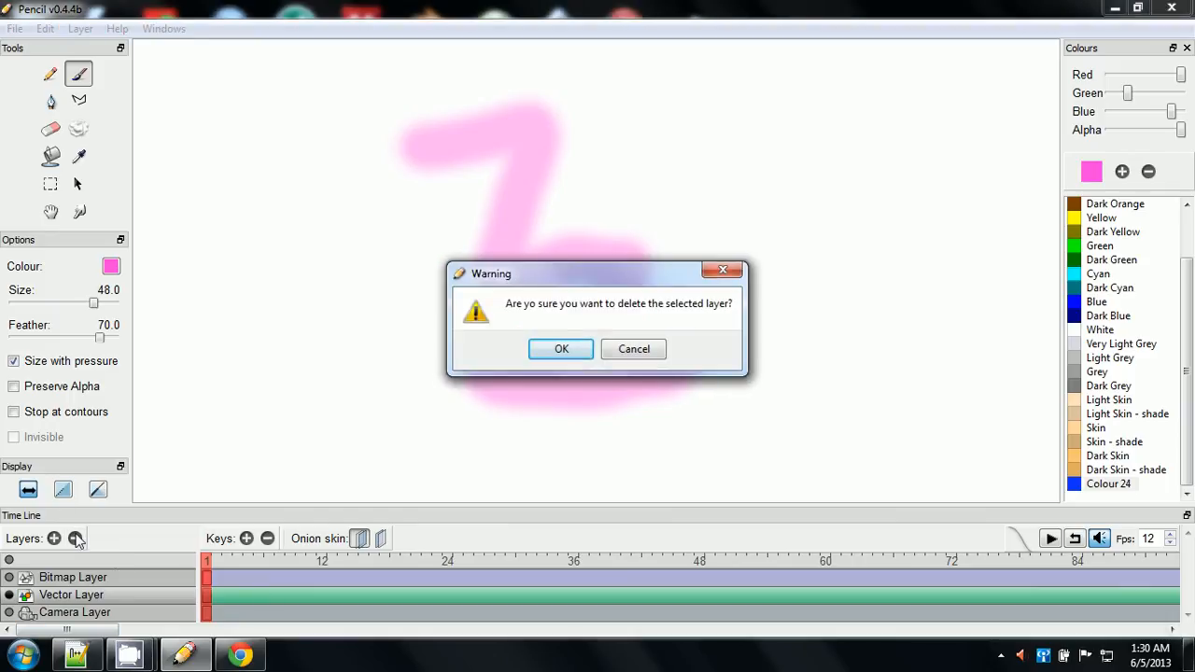
{"action": "left_click", "coordinate": [565, 351]}
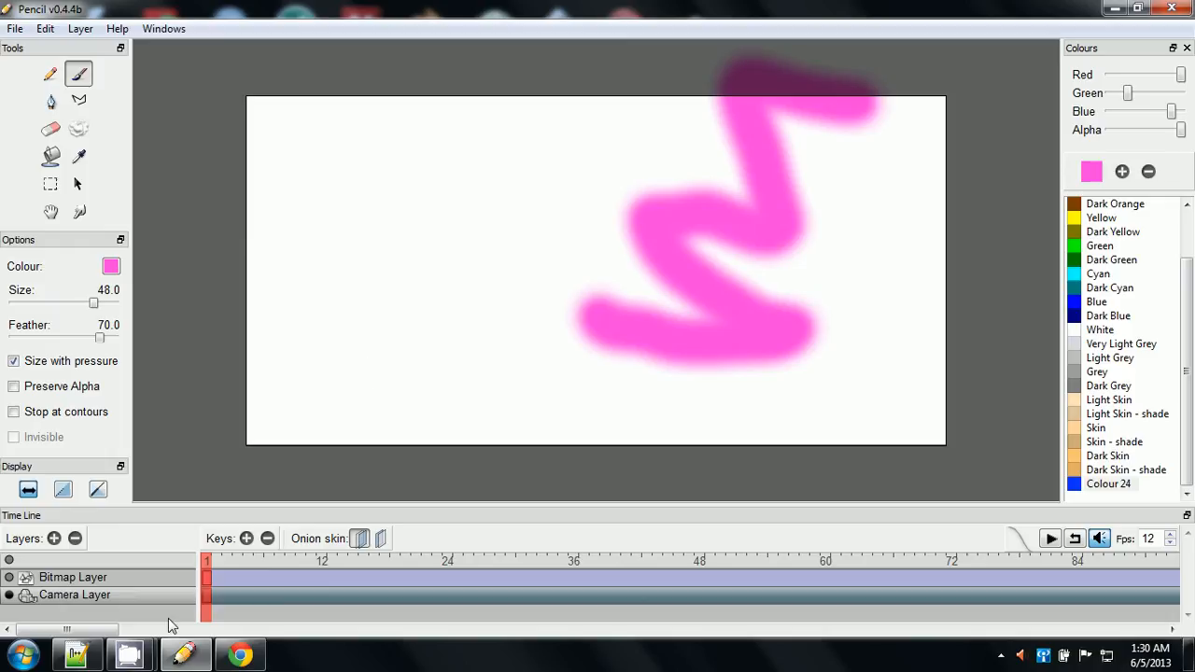
- Move the camera layer above the bitmap layer and make the bitmap layer active
{"action": "left_click_drag", "start_coordinate": [166, 598], "coordinate": [162, 574]}
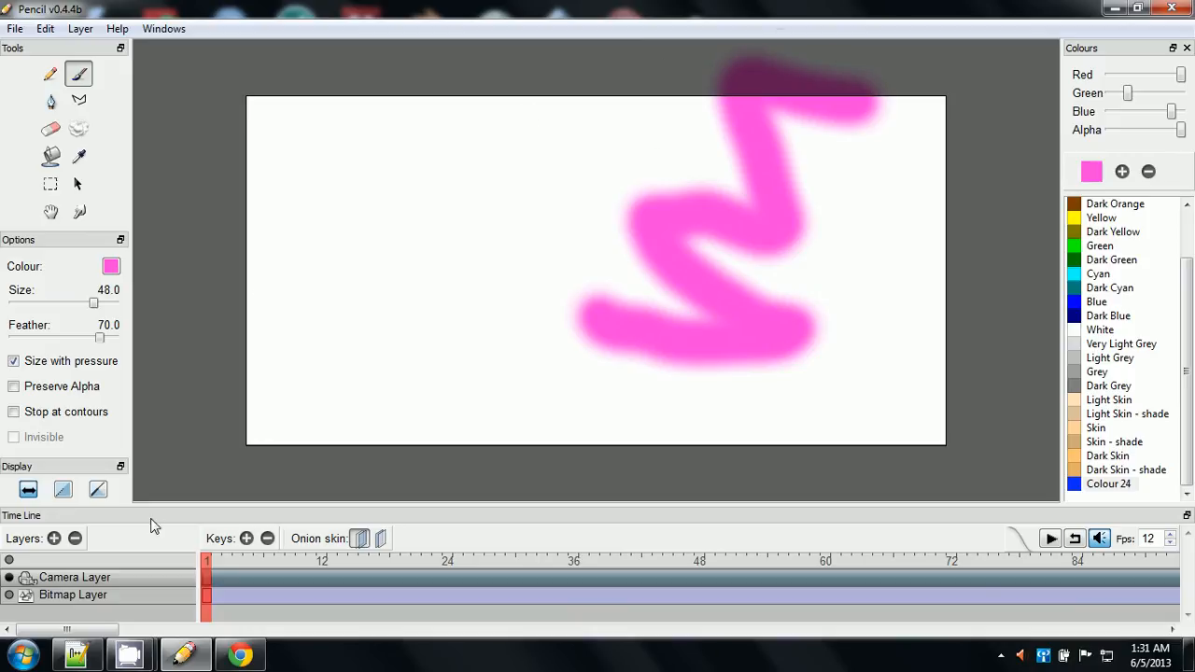
{"action": "left_click", "coordinate": [155, 593]}
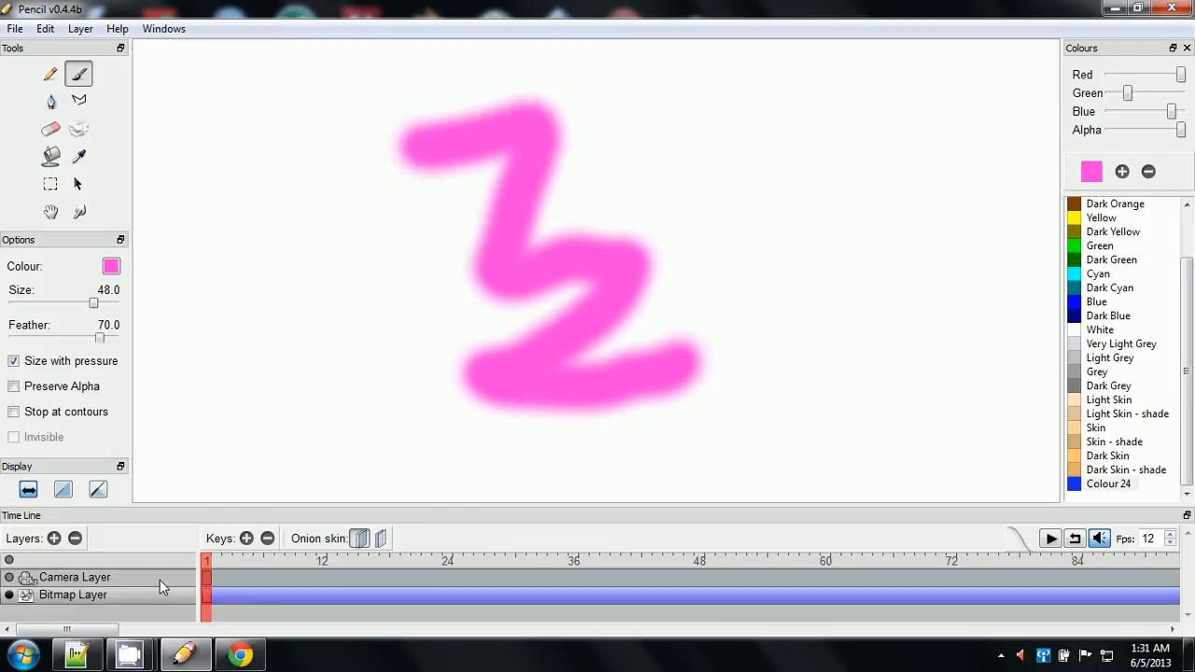
- Compare the drawing's placement in the camera view and the bitmap view by switching between the two layers
{"action": "left_click", "coordinate": [159, 580]}
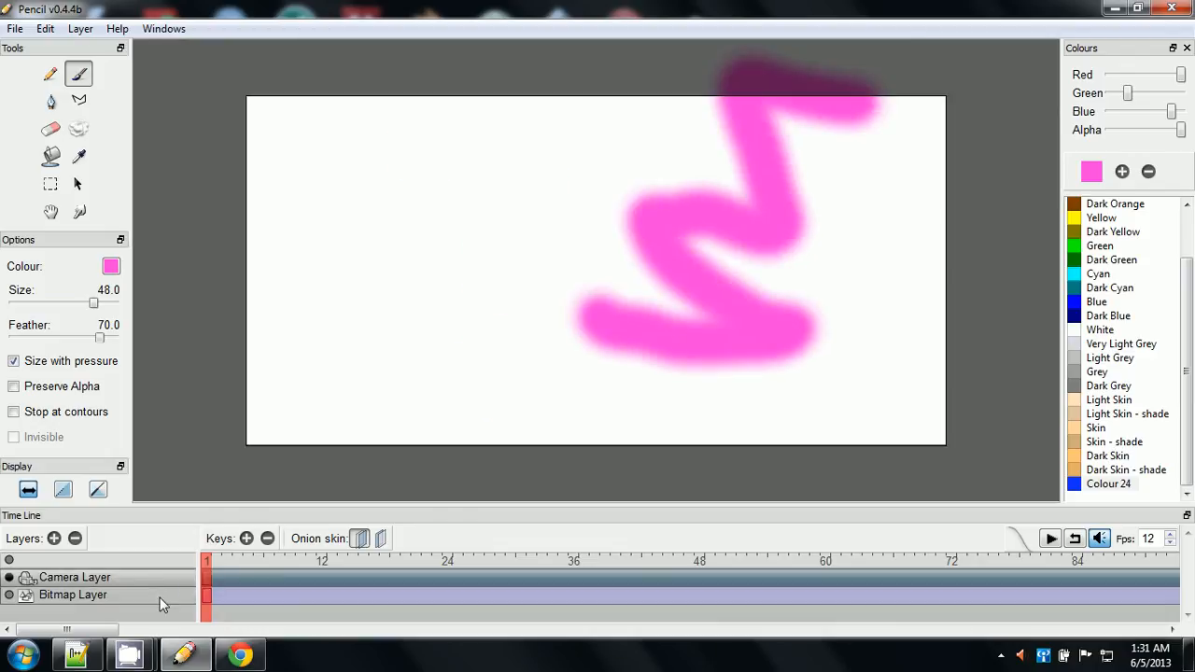
{"action": "left_click", "coordinate": [160, 597]}
{"action": "left_click", "coordinate": [159, 579]}
{"action": "left_click", "coordinate": [161, 597]}
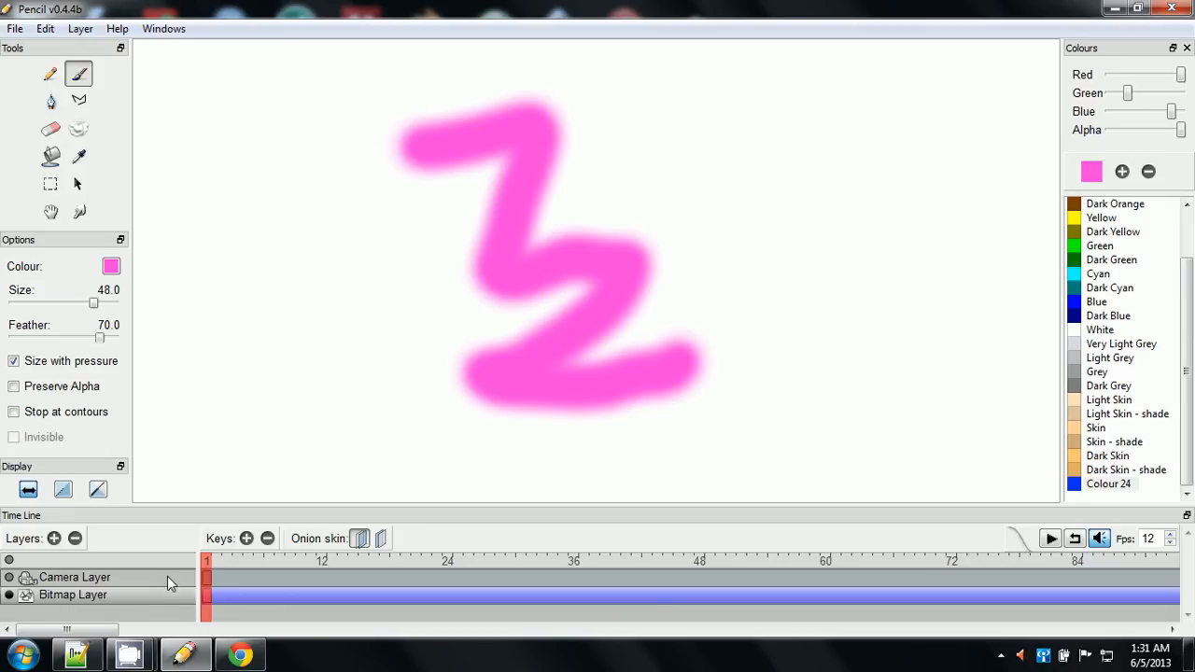
{"action": "left_click", "coordinate": [167, 576]}
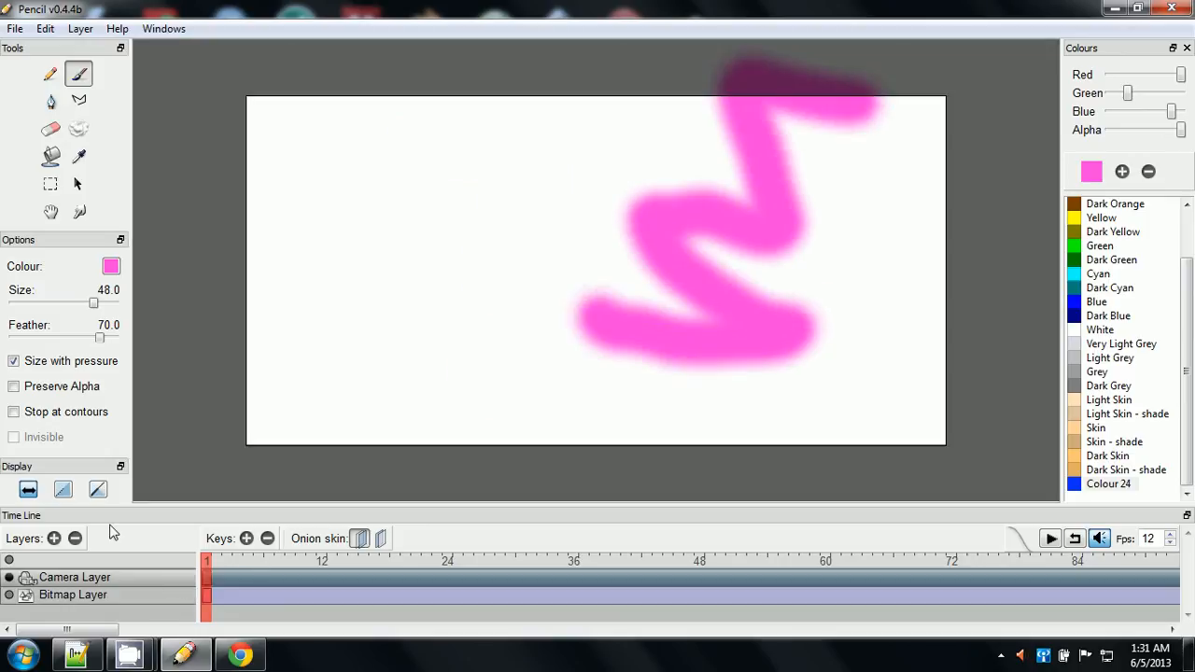
{"action": "left_click", "coordinate": [29, 489]}
{"action": "left_click", "coordinate": [170, 592]}
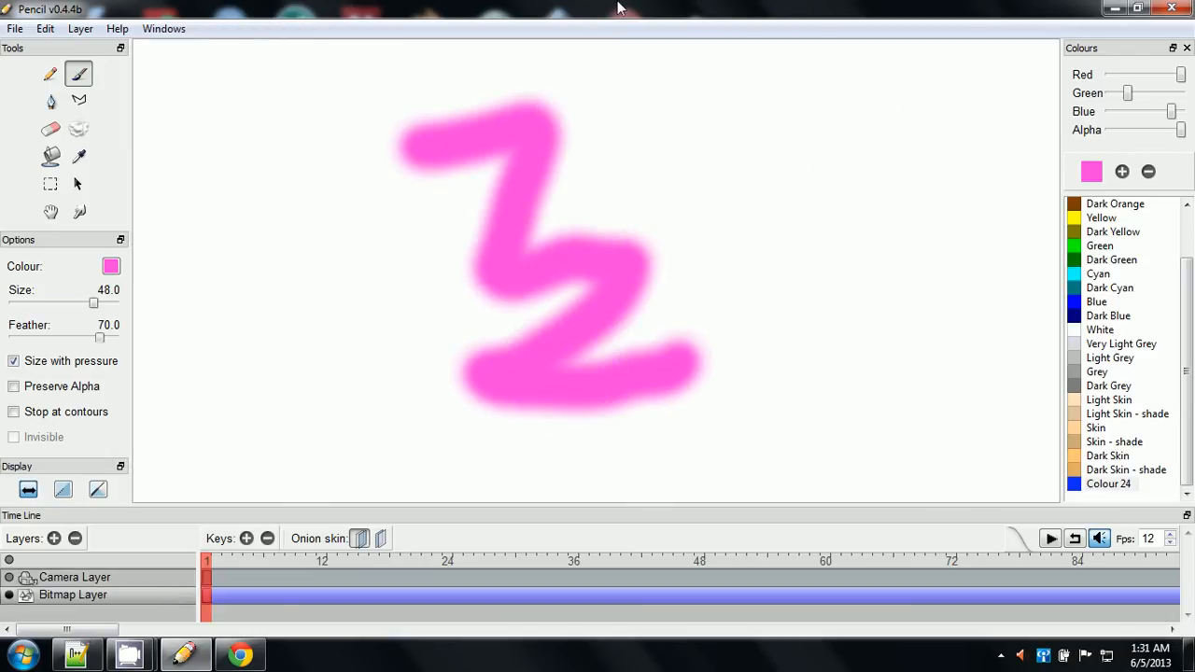
- Clear the pink drawing from the bitmap layer and check the empty canvas in both the camera and bitmap layers
{"action": "left_click", "coordinate": [80, 129]}
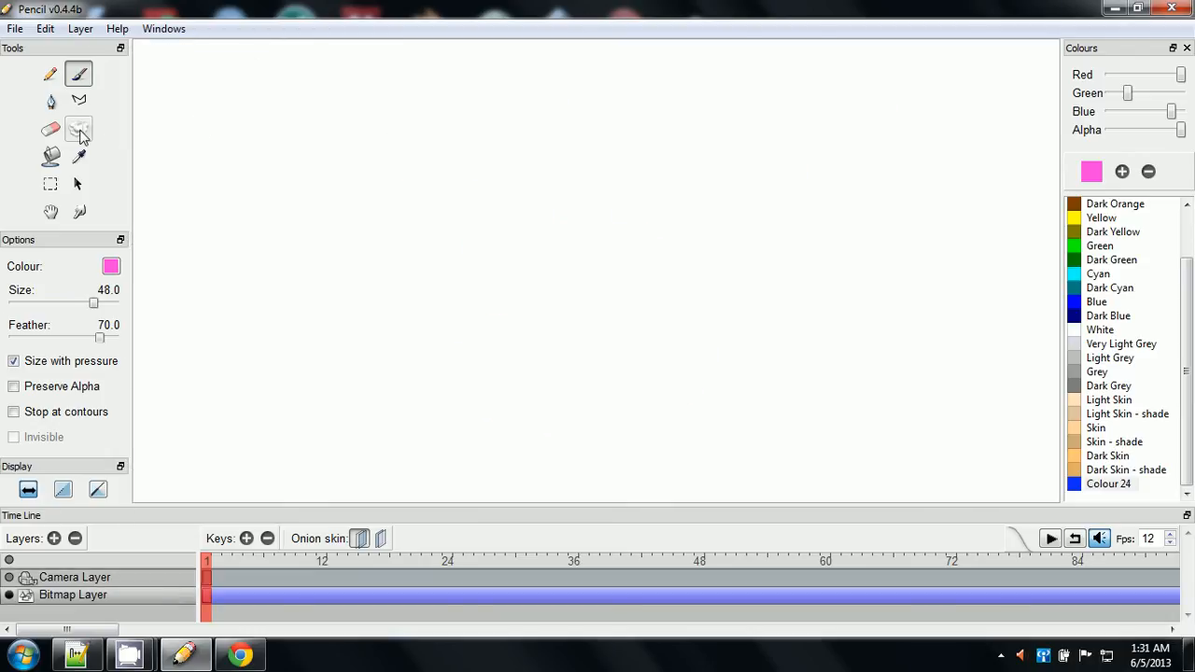
{"action": "left_click", "coordinate": [98, 575]}
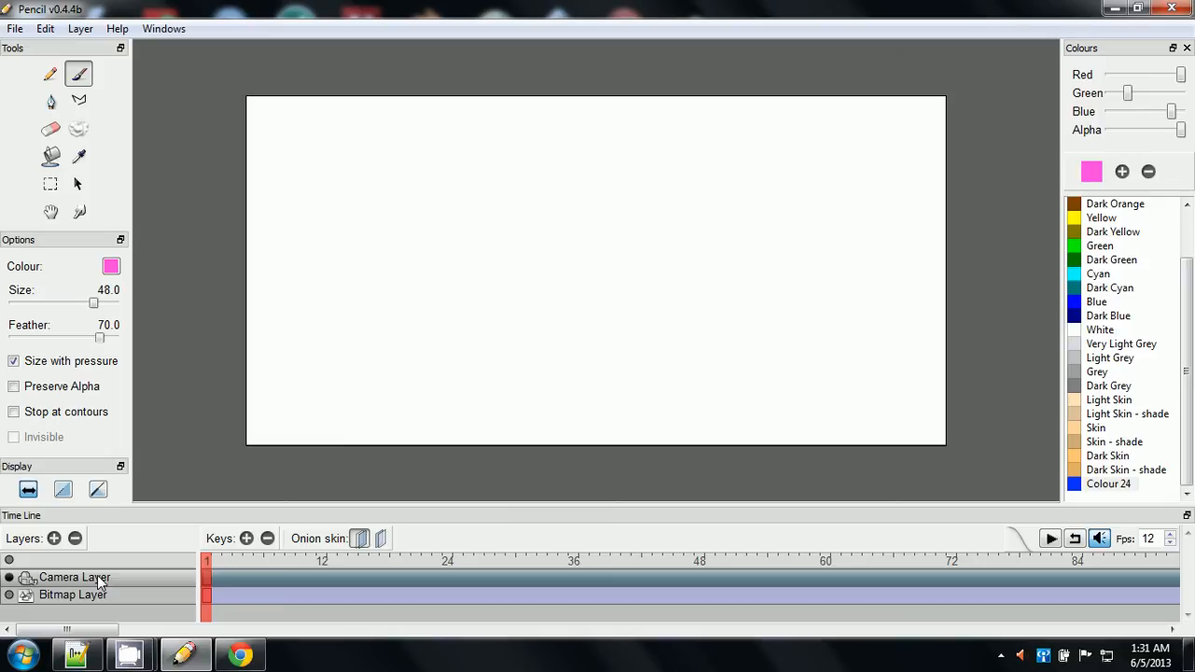
{"action": "left_click", "coordinate": [94, 594]}
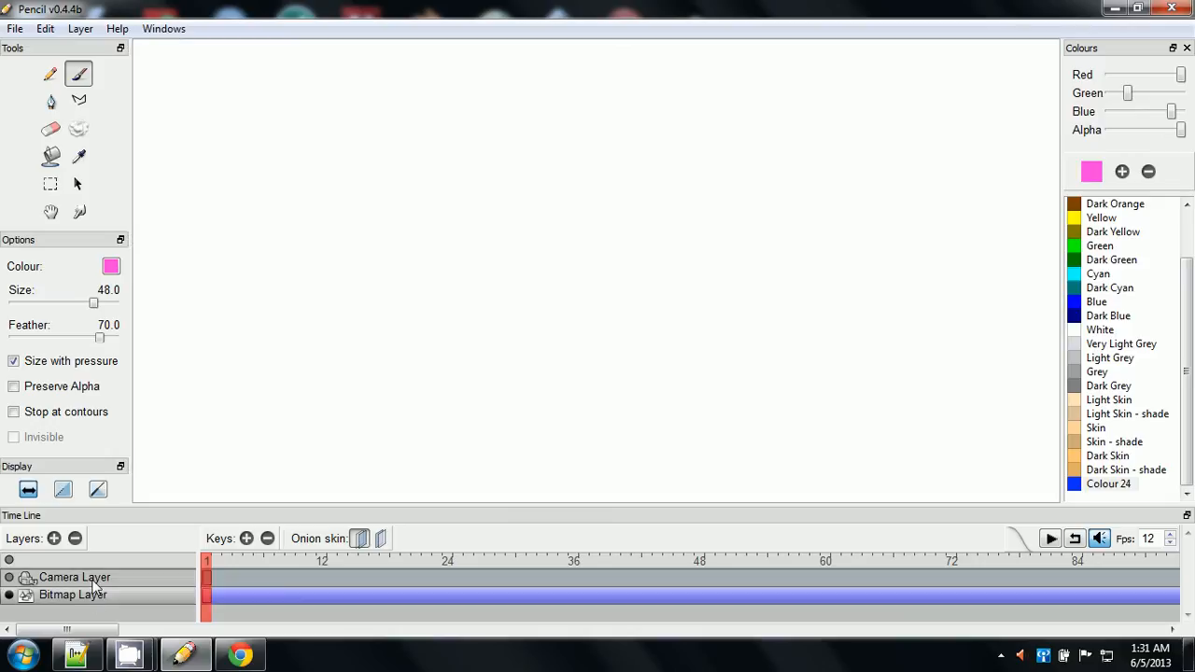
{"action": "left_click", "coordinate": [93, 579]}
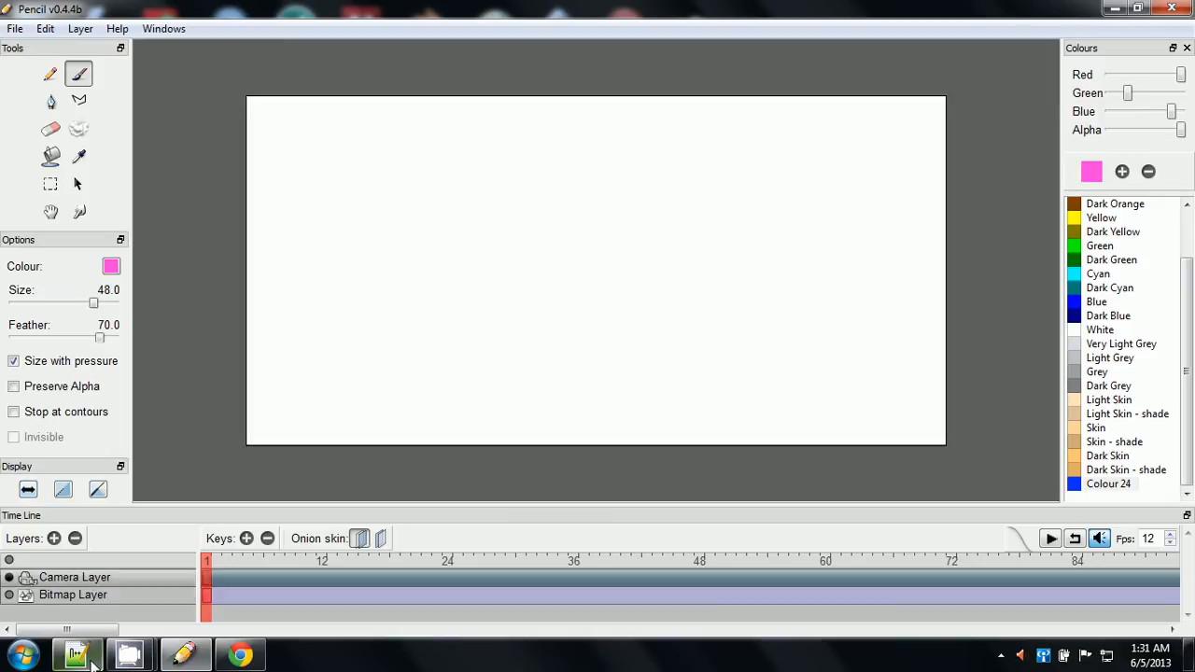
{"action": "left_click", "coordinate": [83, 595]}
- Turn off the horizontal flip of the display while the bitmap layer is active
{"action": "left_click", "coordinate": [28, 491]}
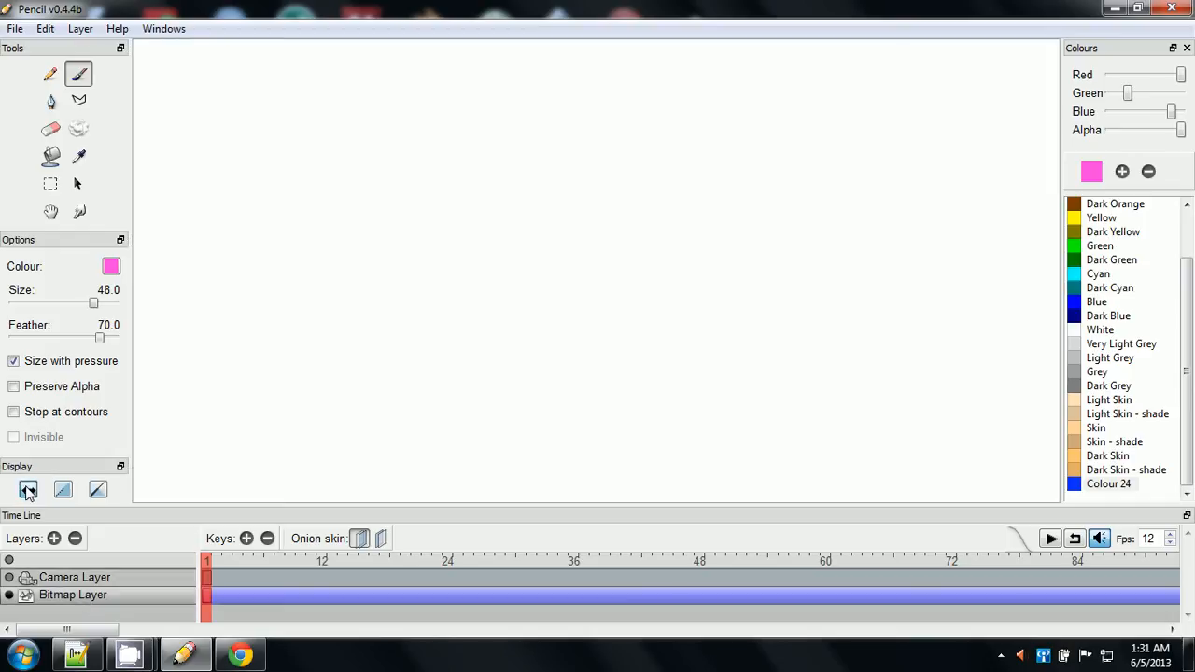
{"action": "left_click", "coordinate": [28, 491]}
{"action": "left_click", "coordinate": [63, 491]}
- Try a pink brush stroke at frame 2 of the bitmap layer and clear it from the canvas
{"action": "left_click", "coordinate": [213, 559]}
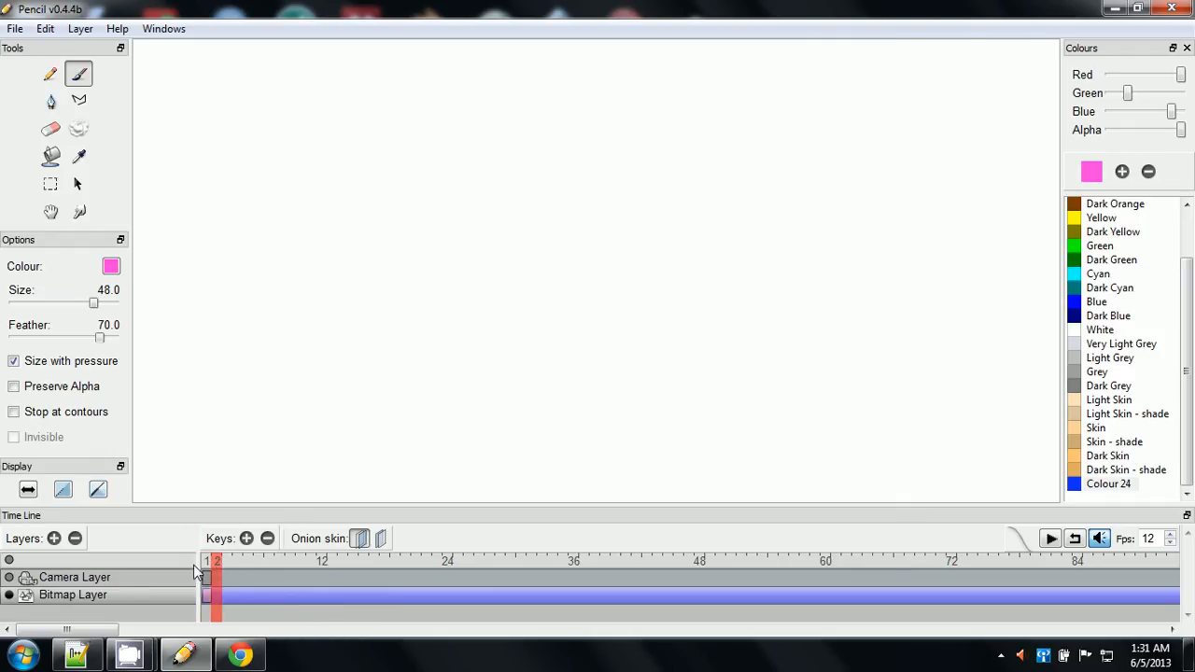
{"action": "left_click", "coordinate": [53, 539]}
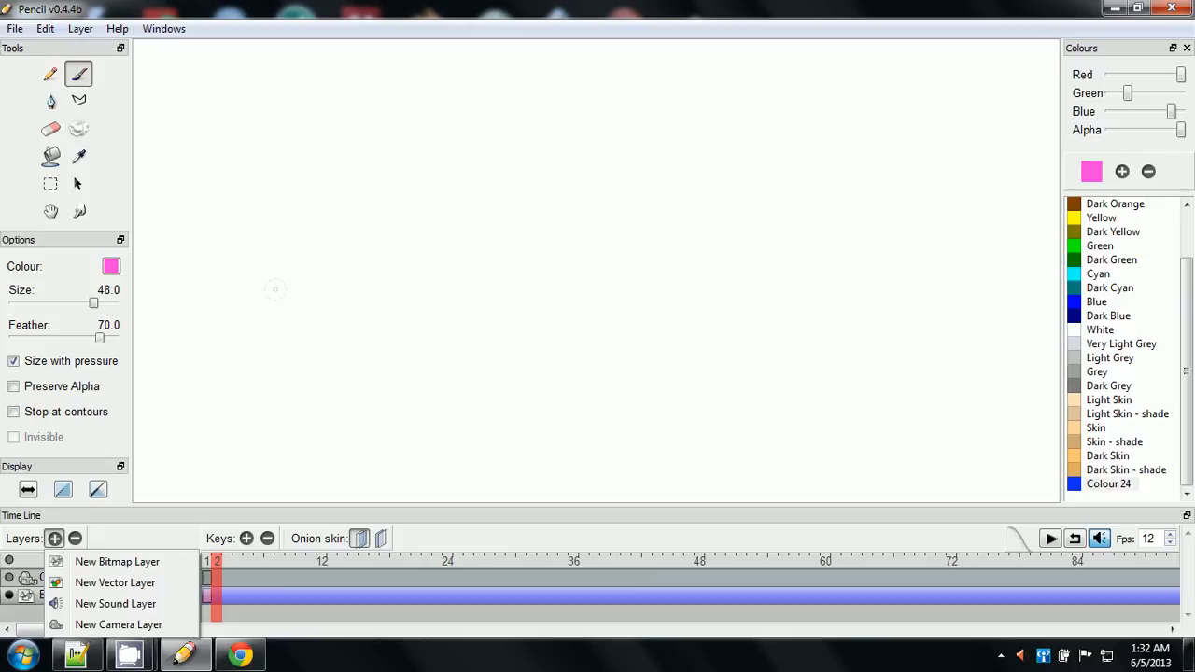
{"action": "mouse_move", "coordinate": [379, 189]}
{"action": "left_mouse_down"}
{"action": "mouse_move", "coordinate": [407, 234]}
{"action": "mouse_move", "coordinate": [509, 220]}
{"action": "mouse_move", "coordinate": [447, 224]}
{"action": "mouse_move", "coordinate": [434, 213]}
{"action": "left_mouse_up"}
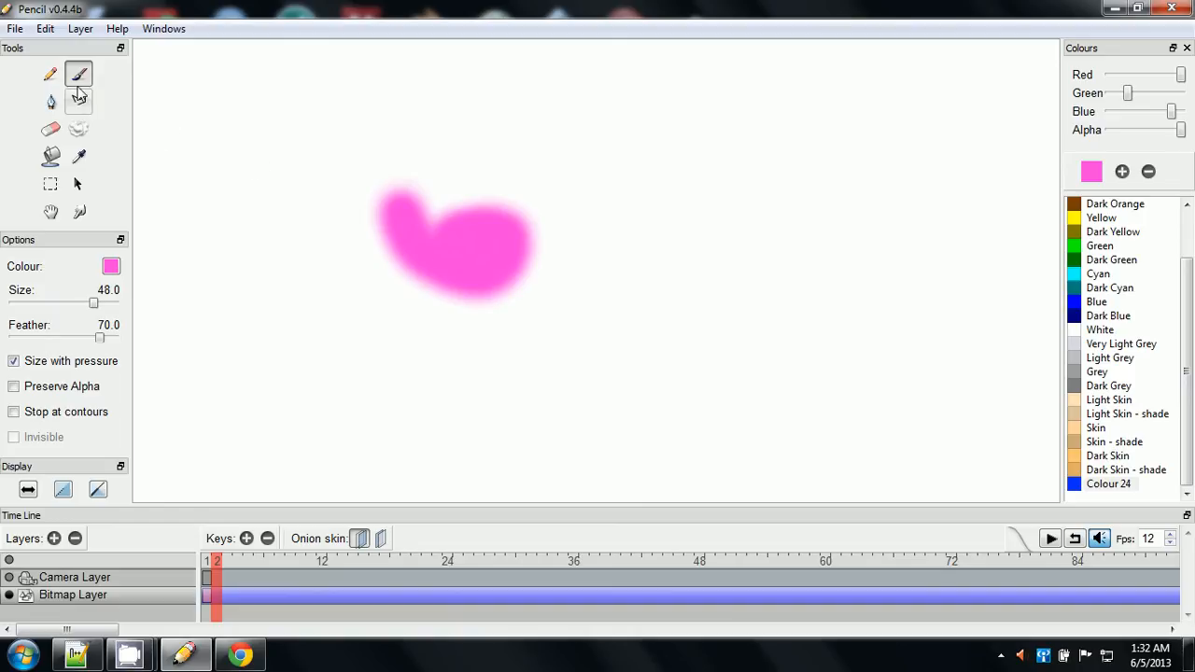
{"action": "left_click", "coordinate": [78, 129]}
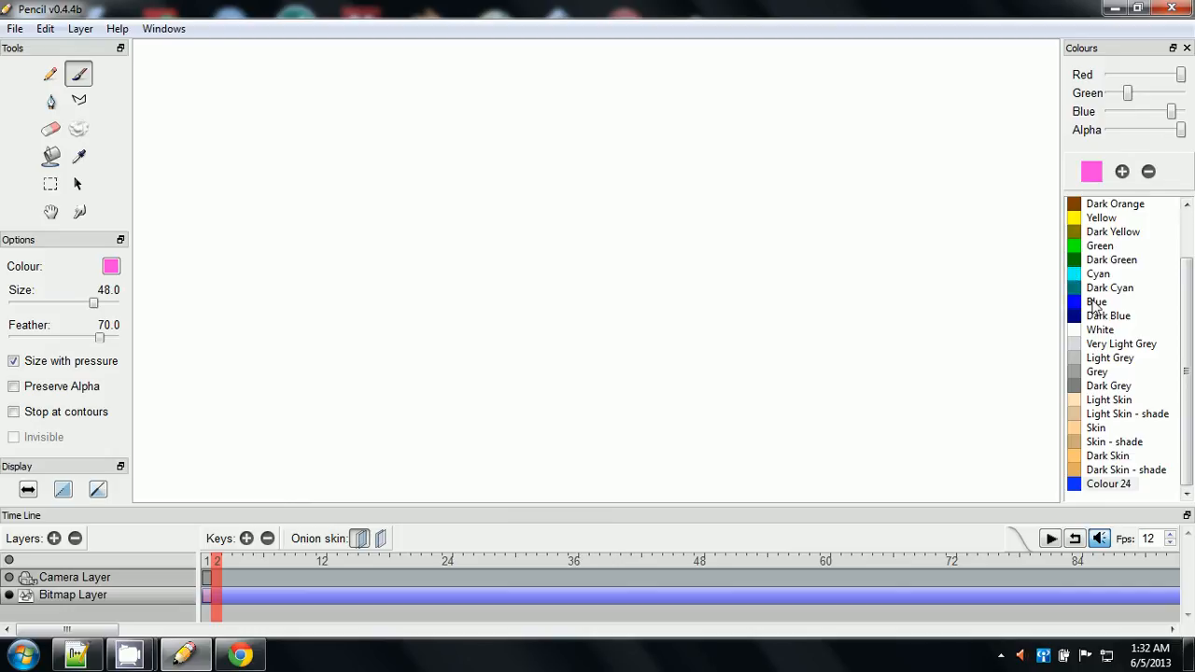
- Paint a filled round green ball in the upper middle of the canvas on frame 1 of the bitmap layer
{"action": "left_click", "coordinate": [1076, 248]}
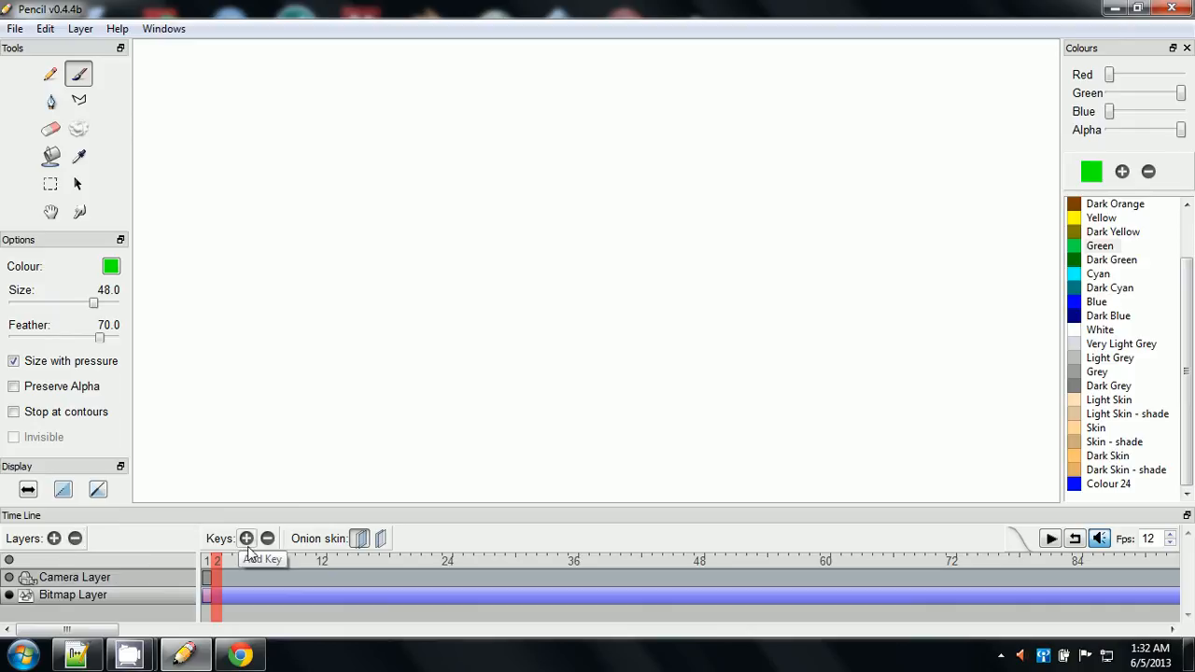
{"action": "left_click", "coordinate": [208, 573]}
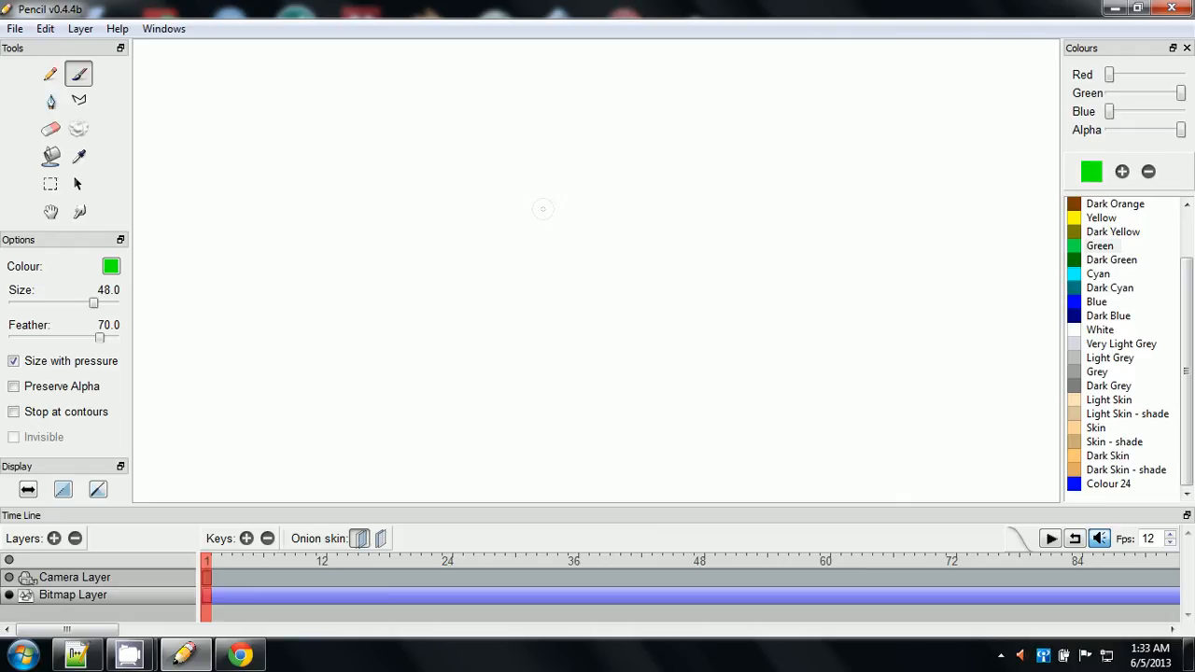
{"action": "mouse_move", "coordinate": [515, 176]}
{"action": "left_mouse_down"}
{"action": "mouse_move", "coordinate": [509, 225]}
{"action": "mouse_move", "coordinate": [570, 229]}
{"action": "mouse_move", "coordinate": [551, 187]}
{"action": "mouse_move", "coordinate": [510, 196]}
{"action": "mouse_move", "coordinate": [598, 243]}
{"action": "mouse_move", "coordinate": [574, 187]}
{"action": "mouse_move", "coordinate": [598, 247]}
{"action": "mouse_move", "coordinate": [523, 257]}
{"action": "mouse_move", "coordinate": [558, 227]}
{"action": "mouse_move", "coordinate": [602, 257]}
{"action": "mouse_move", "coordinate": [571, 207]}
{"action": "mouse_move", "coordinate": [529, 221]}
{"action": "left_mouse_up"}
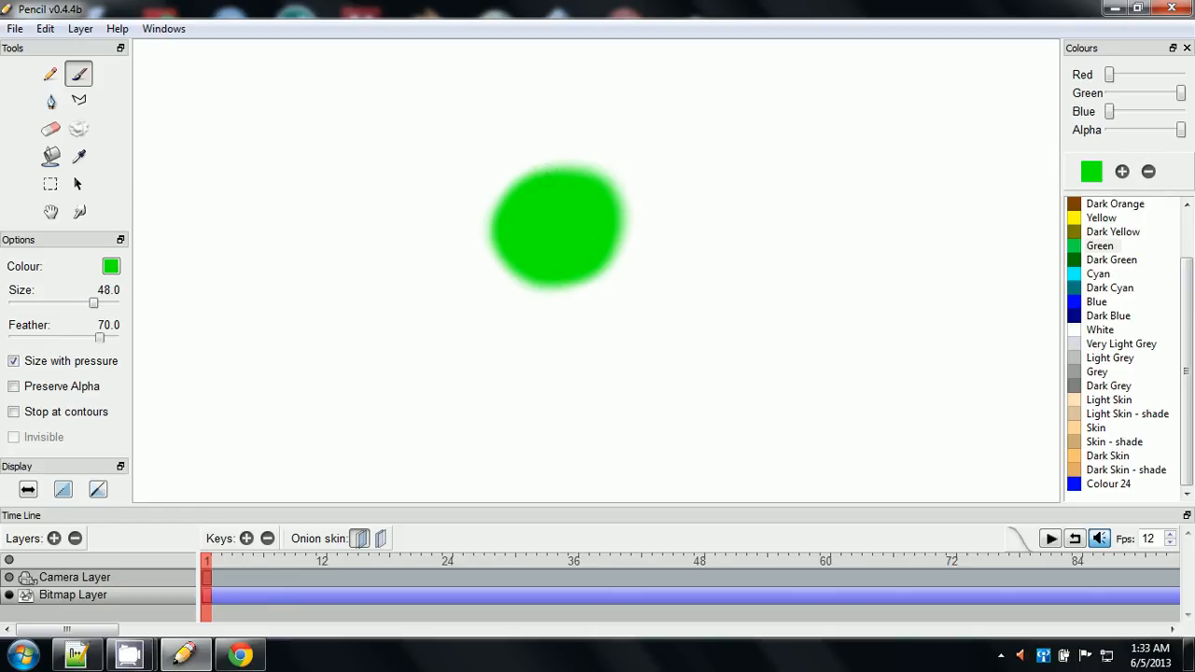
{"action": "mouse_move", "coordinate": [539, 167]}
{"action": "left_mouse_down"}
{"action": "mouse_move", "coordinate": [498, 196]}
{"action": "mouse_move", "coordinate": [523, 171]}
{"action": "mouse_move", "coordinate": [495, 214]}
{"action": "mouse_move", "coordinate": [555, 161]}
{"action": "mouse_move", "coordinate": [605, 179]}
{"action": "left_mouse_up"}
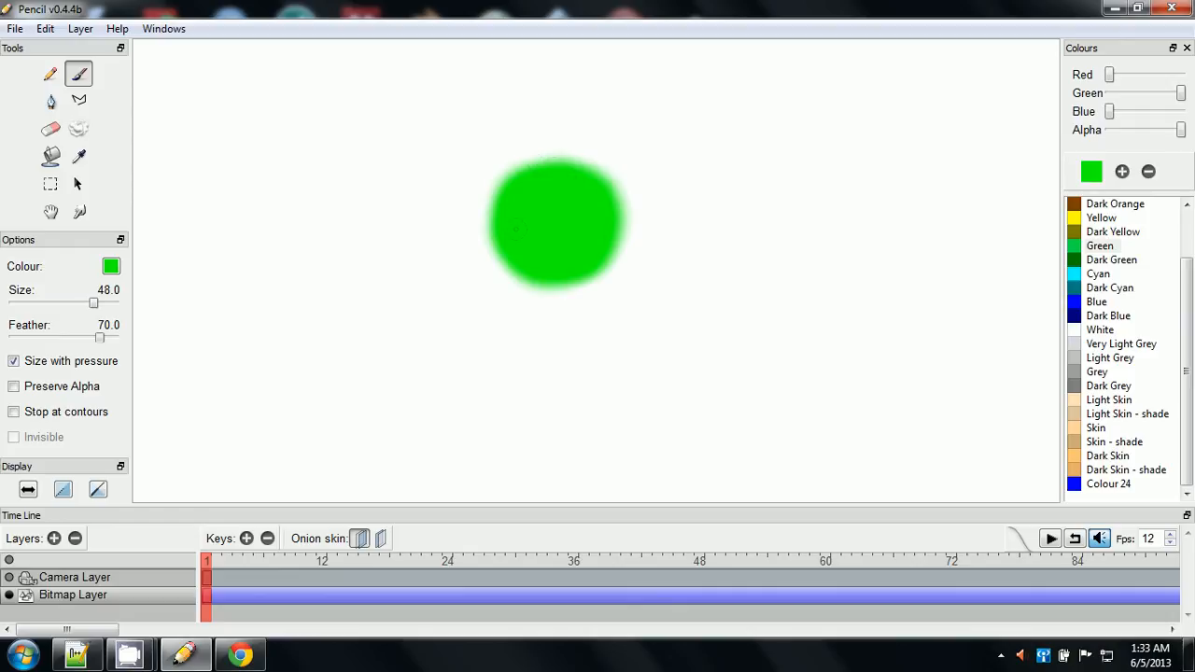
{"action": "mouse_move", "coordinate": [519, 228]}
{"action": "left_mouse_down"}
{"action": "mouse_move", "coordinate": [523, 280]}
{"action": "mouse_move", "coordinate": [493, 243]}
{"action": "left_mouse_up"}
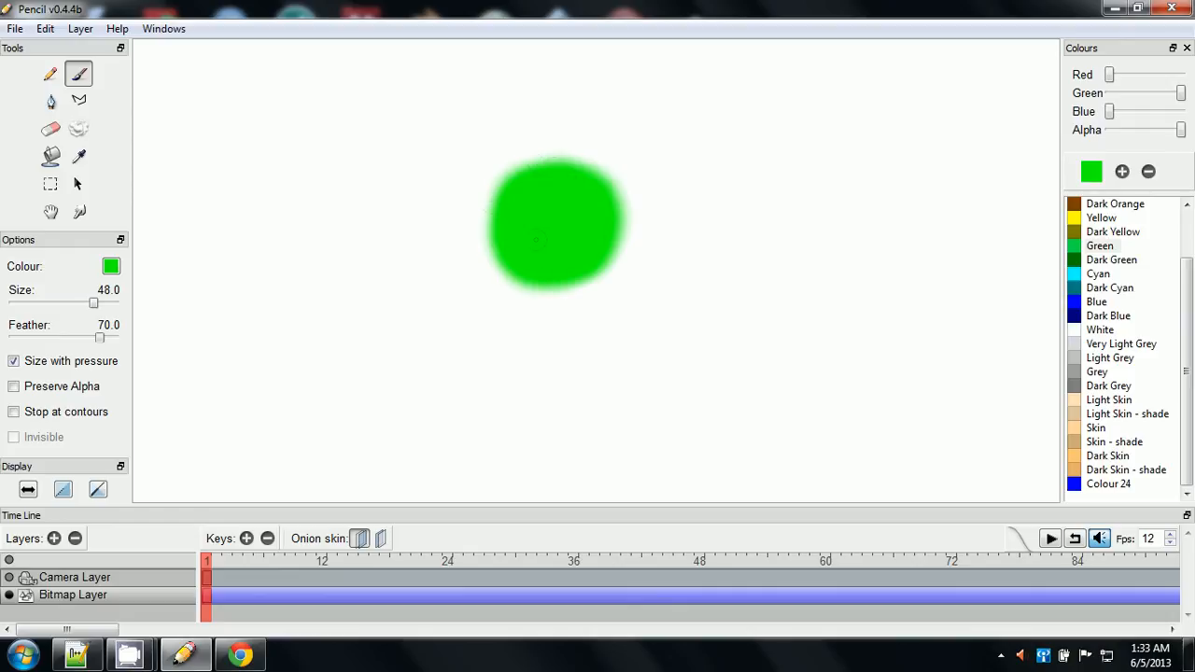
{"action": "mouse_move", "coordinate": [551, 286]}
{"action": "left_mouse_down"}
{"action": "mouse_move", "coordinate": [598, 279]}
{"action": "mouse_move", "coordinate": [615, 241]}
{"action": "left_mouse_up"}
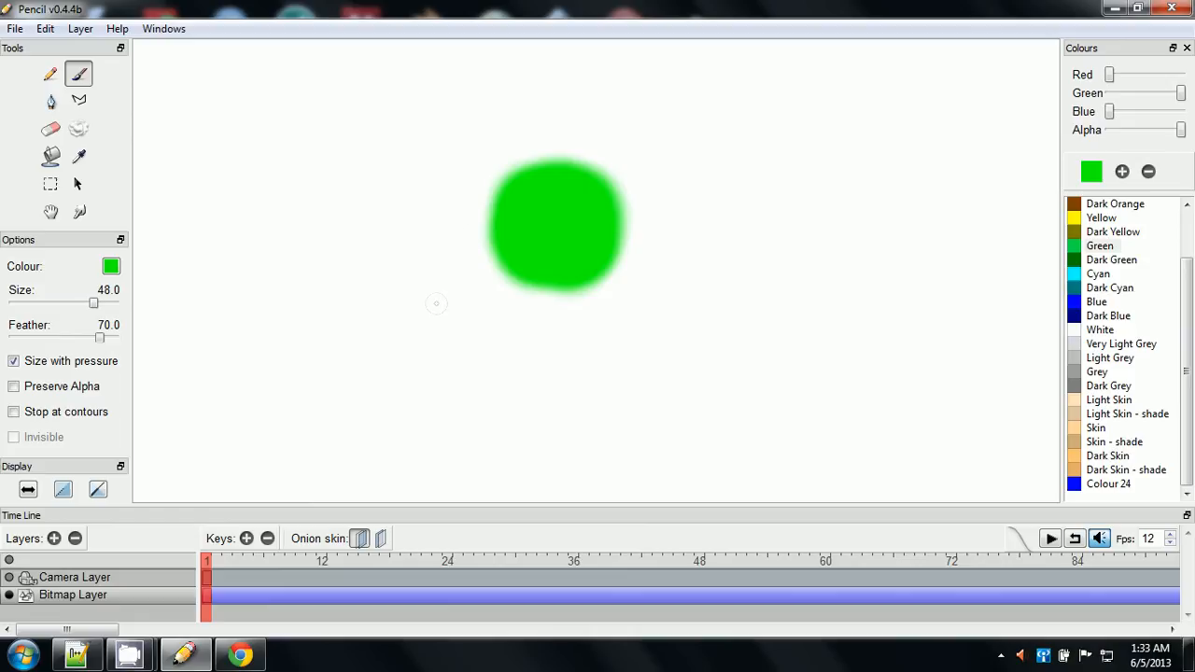
{"action": "left_click", "coordinate": [56, 539]}
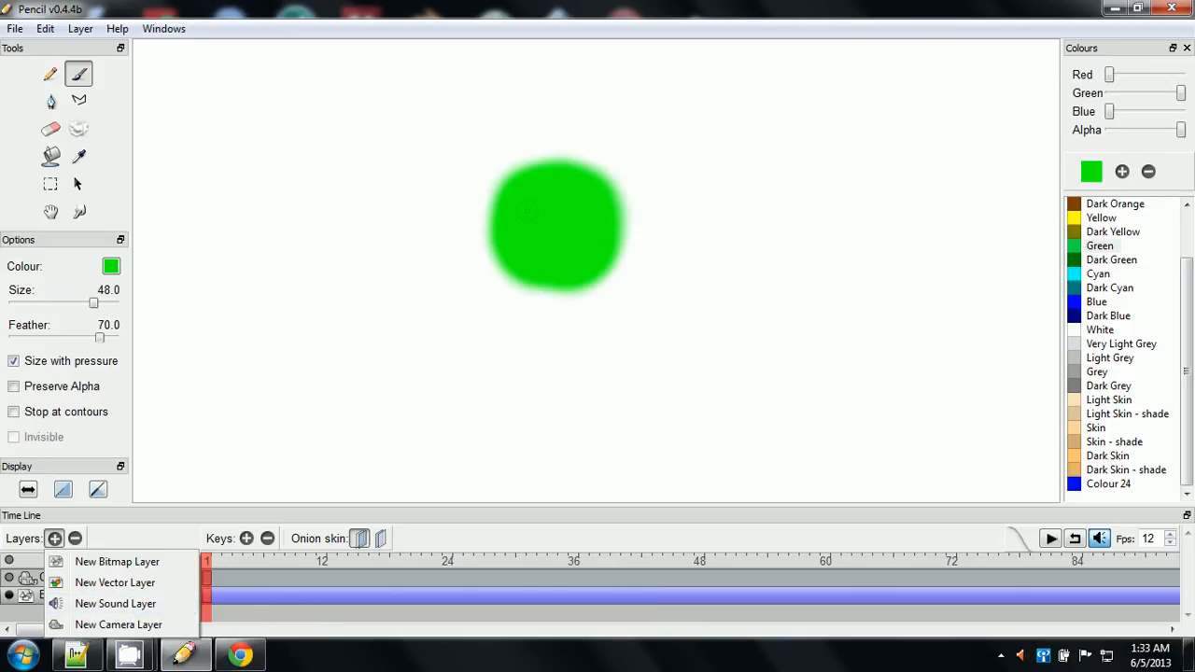
{"action": "left_click", "coordinate": [527, 211]}
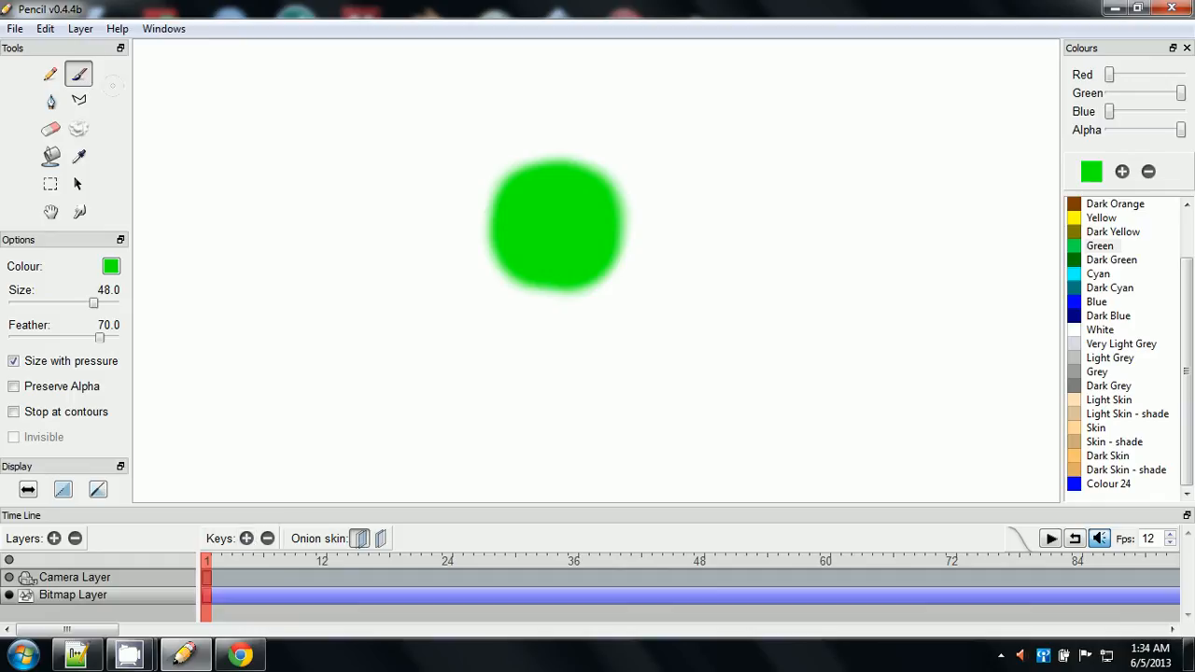
- Add a key at frame 2 of the bitmap layer and try the onion skin options, keeping the previous frame shown
{"action": "left_click", "coordinate": [246, 540]}
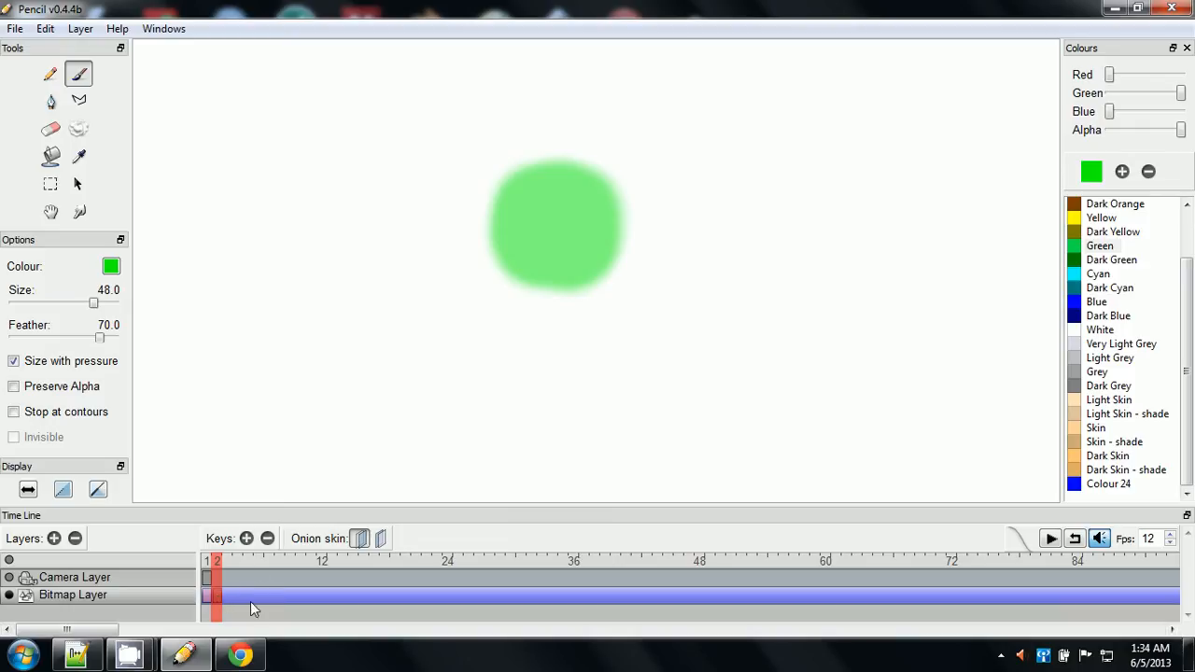
{"action": "left_click", "coordinate": [380, 541]}
{"action": "left_click", "coordinate": [361, 539]}
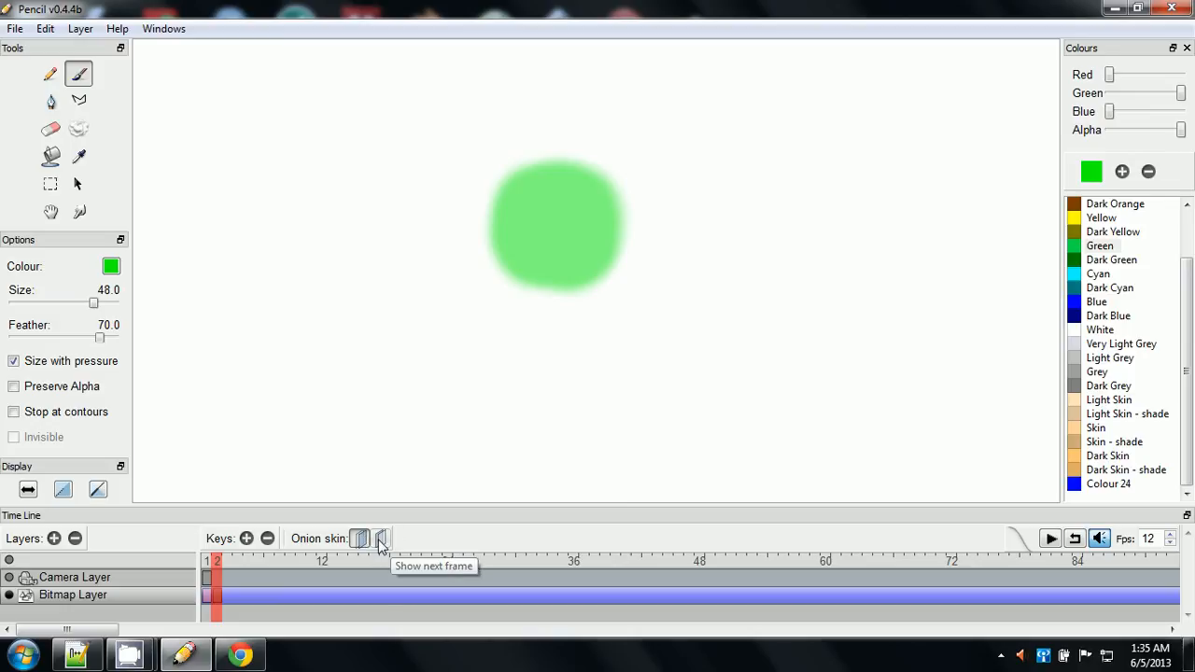
{"action": "left_click", "coordinate": [383, 540]}
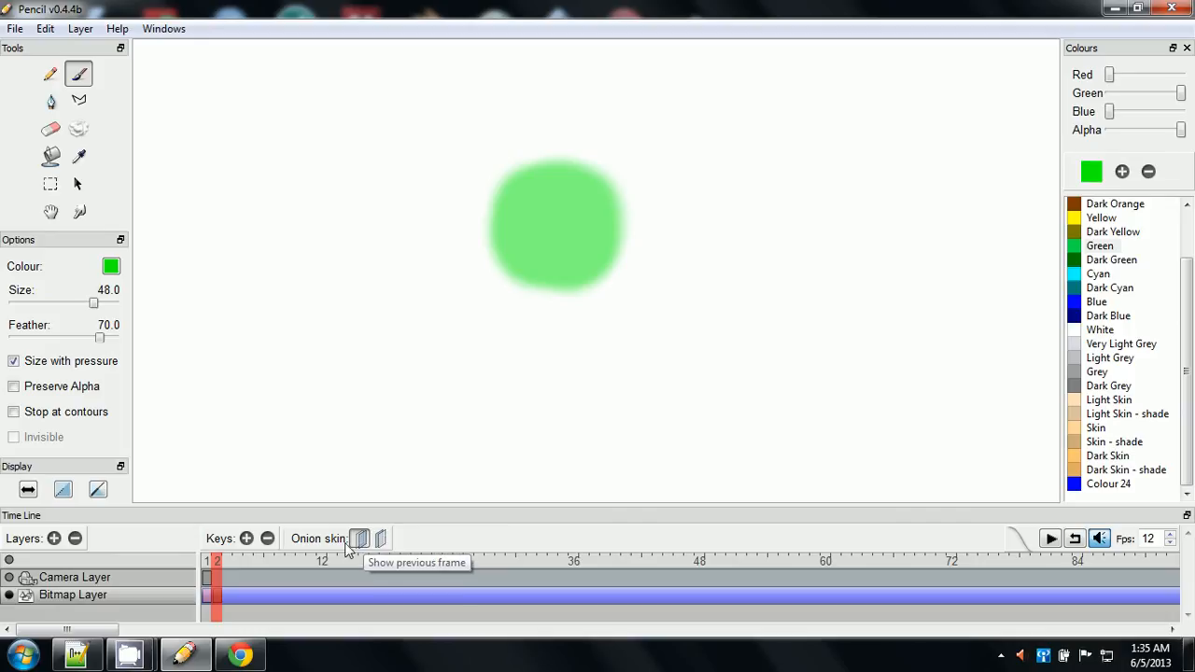
{"action": "left_click", "coordinate": [363, 542]}
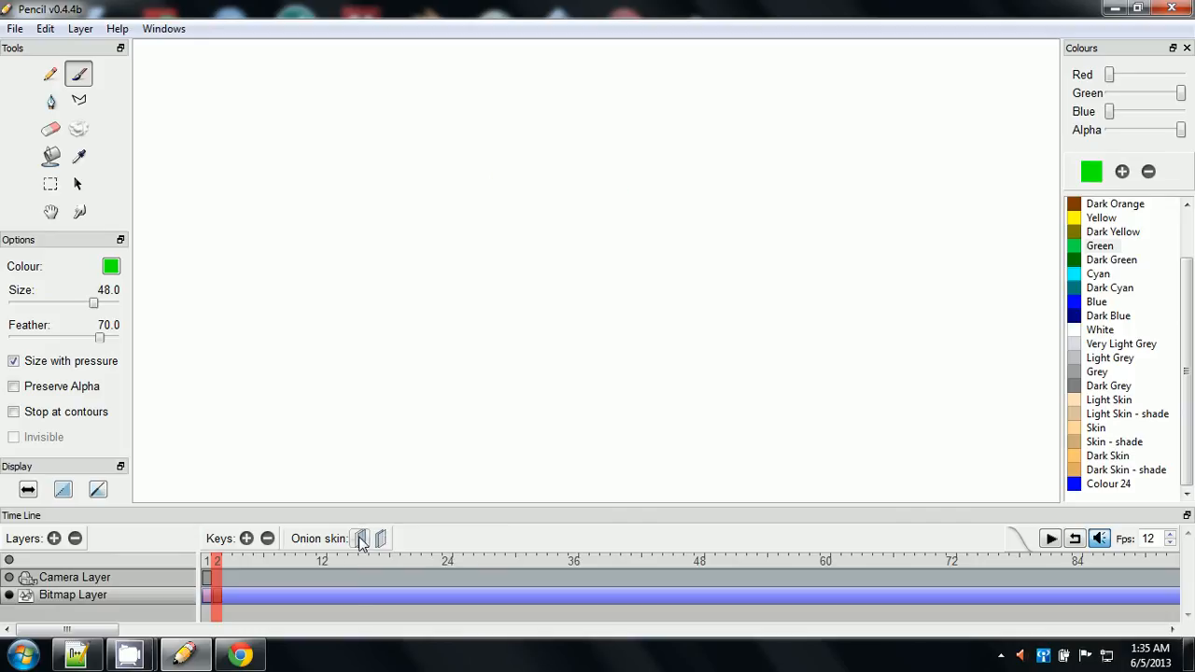
{"action": "left_click", "coordinate": [363, 542]}
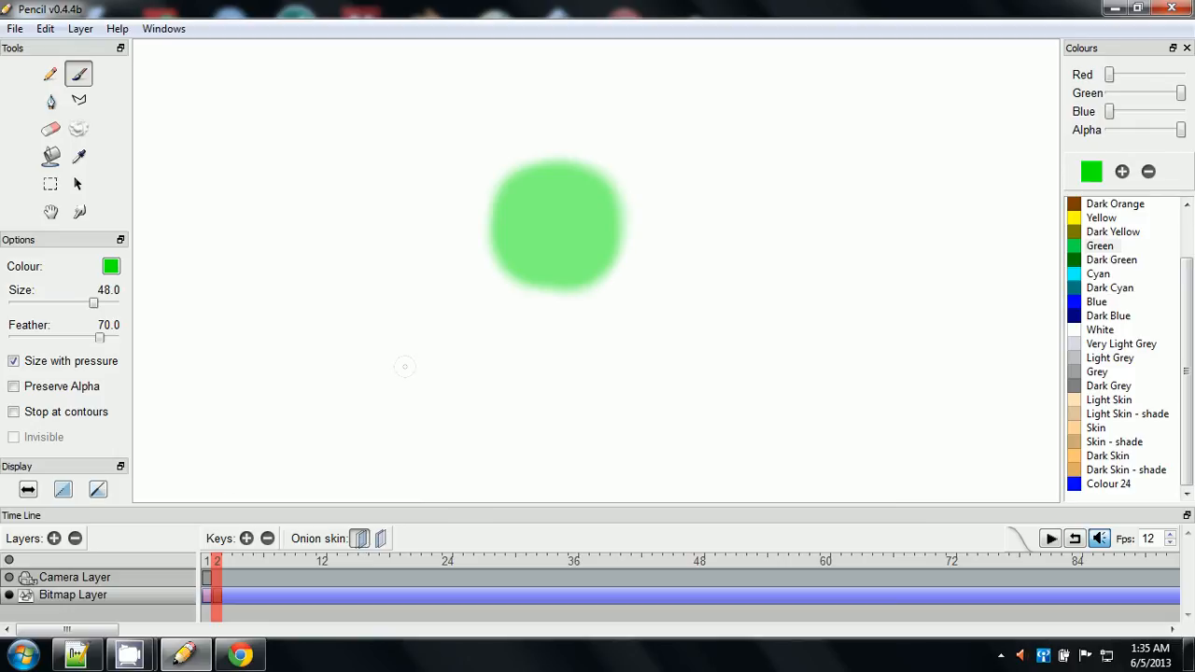
- Compare frames 1 and 2, and paint the green ball on frame 2 slightly below and right of its onion-skinned position
{"action": "left_click", "coordinate": [207, 563]}
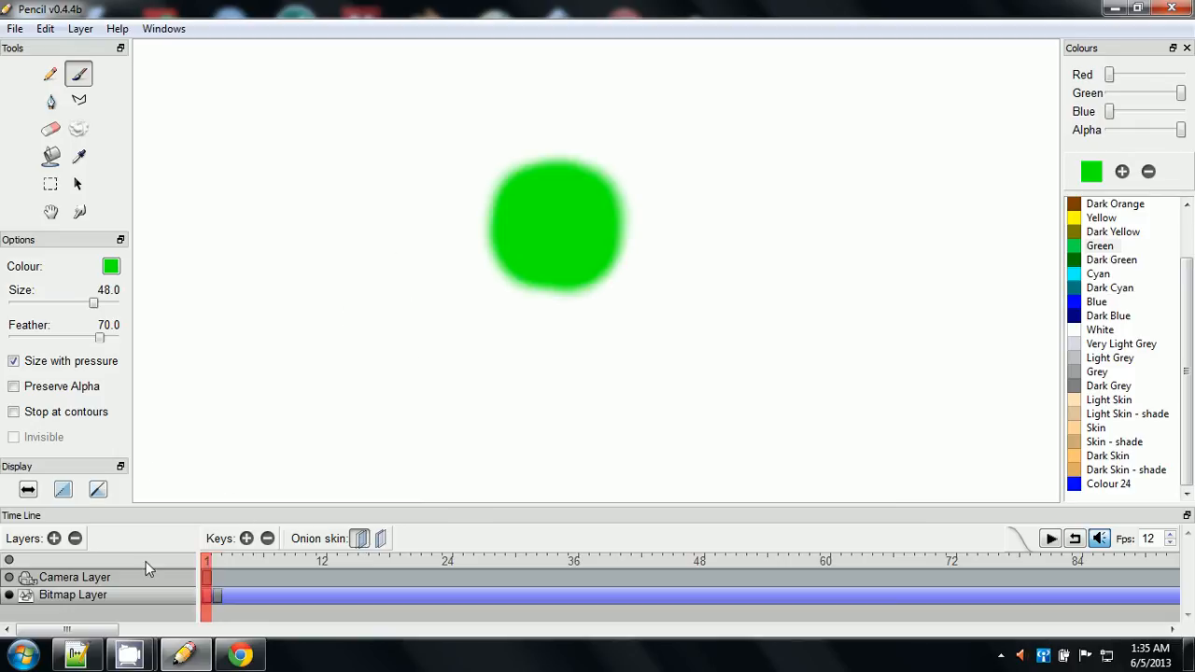
{"action": "left_click", "coordinate": [215, 560]}
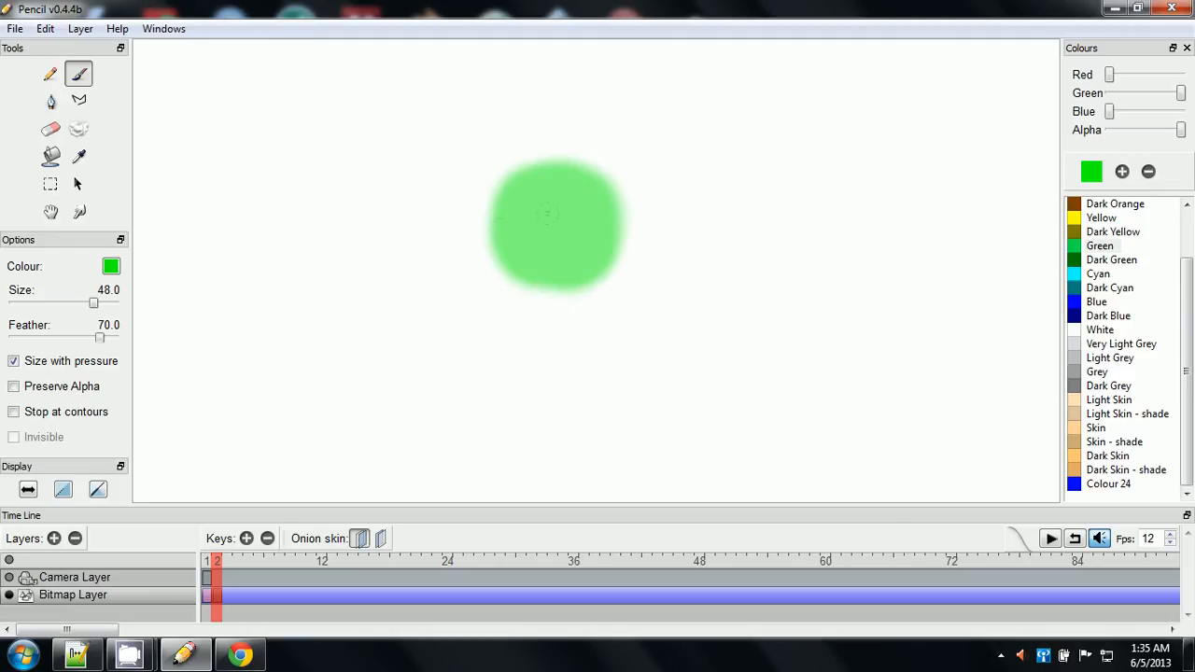
{"action": "mouse_move", "coordinate": [575, 228]}
{"action": "left_mouse_down"}
{"action": "mouse_move", "coordinate": [584, 240]}
{"action": "mouse_move", "coordinate": [540, 285]}
{"action": "mouse_move", "coordinate": [612, 234]}
{"action": "mouse_move", "coordinate": [617, 257]}
{"action": "left_mouse_up"}
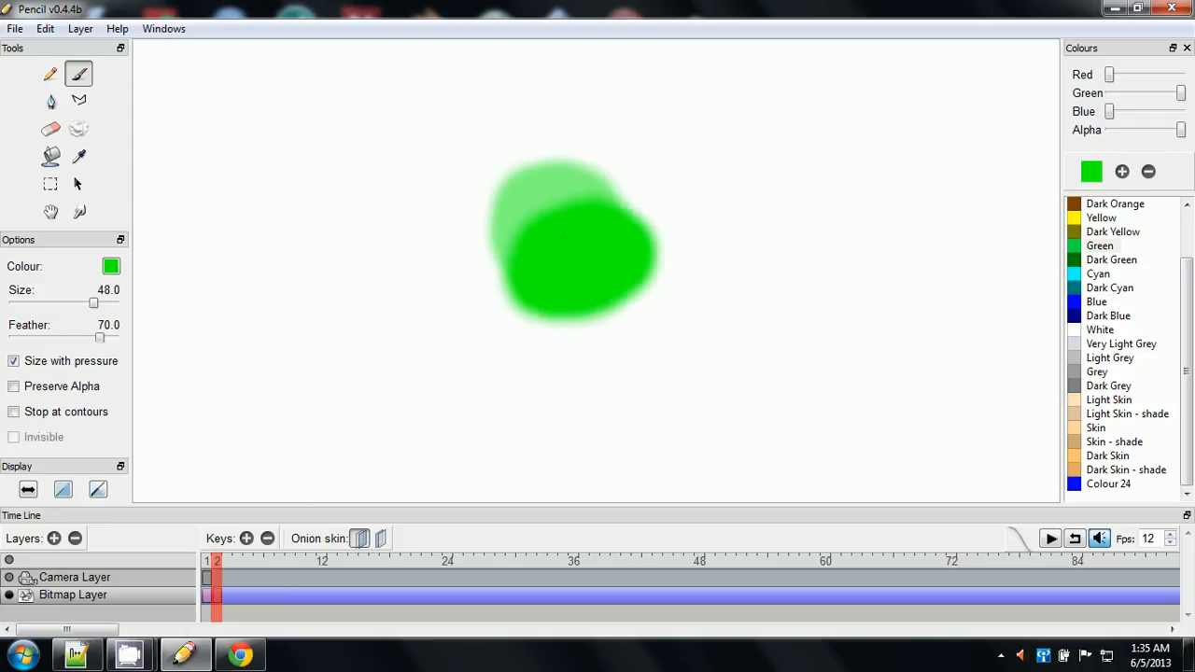
- Add keys at frames 3 and 4 and paint the green ball progressively lower on each to make it fall
{"action": "left_click", "coordinate": [246, 538]}
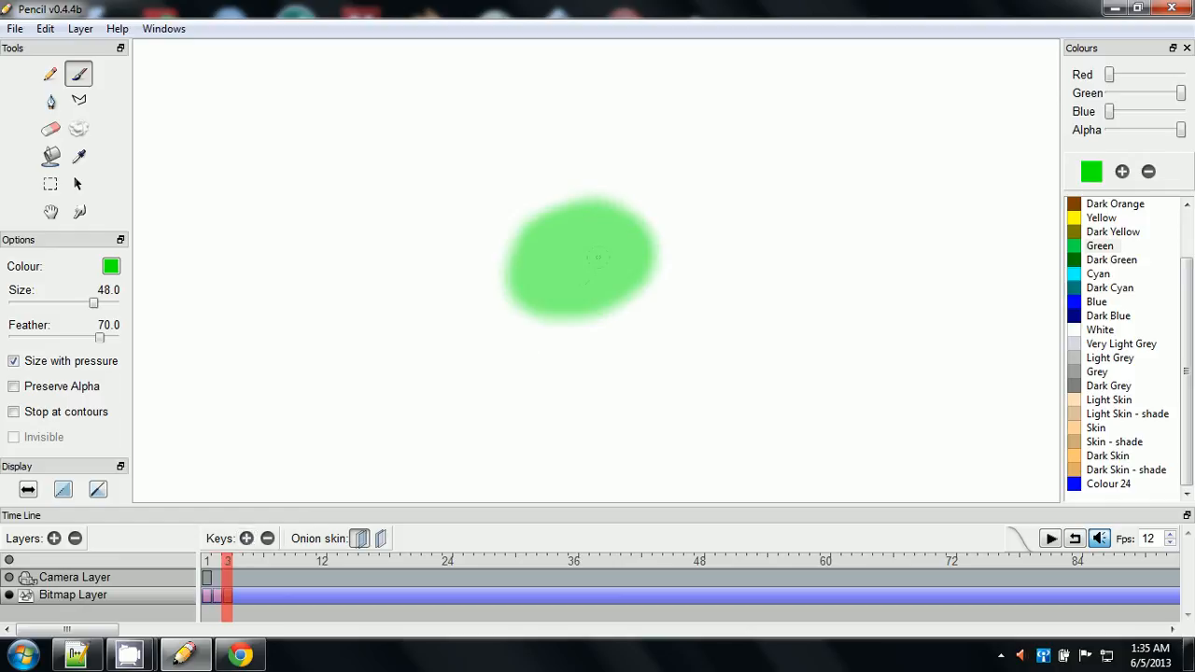
{"action": "mouse_move", "coordinate": [607, 270]}
{"action": "left_mouse_down"}
{"action": "mouse_move", "coordinate": [560, 308]}
{"action": "mouse_move", "coordinate": [598, 326]}
{"action": "mouse_move", "coordinate": [579, 322]}
{"action": "left_mouse_up"}
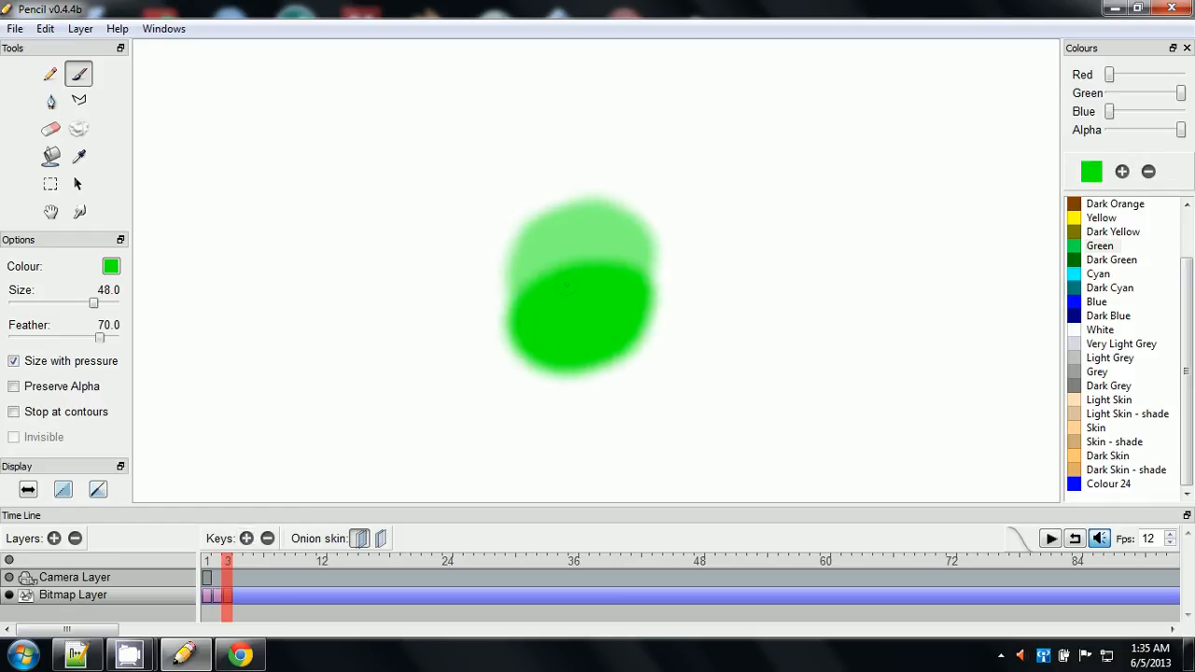
{"action": "left_click", "coordinate": [247, 537]}
{"action": "mouse_move", "coordinate": [607, 375]}
{"action": "left_mouse_down"}
{"action": "mouse_move", "coordinate": [551, 439]}
{"action": "mouse_move", "coordinate": [593, 406]}
{"action": "left_mouse_up"}
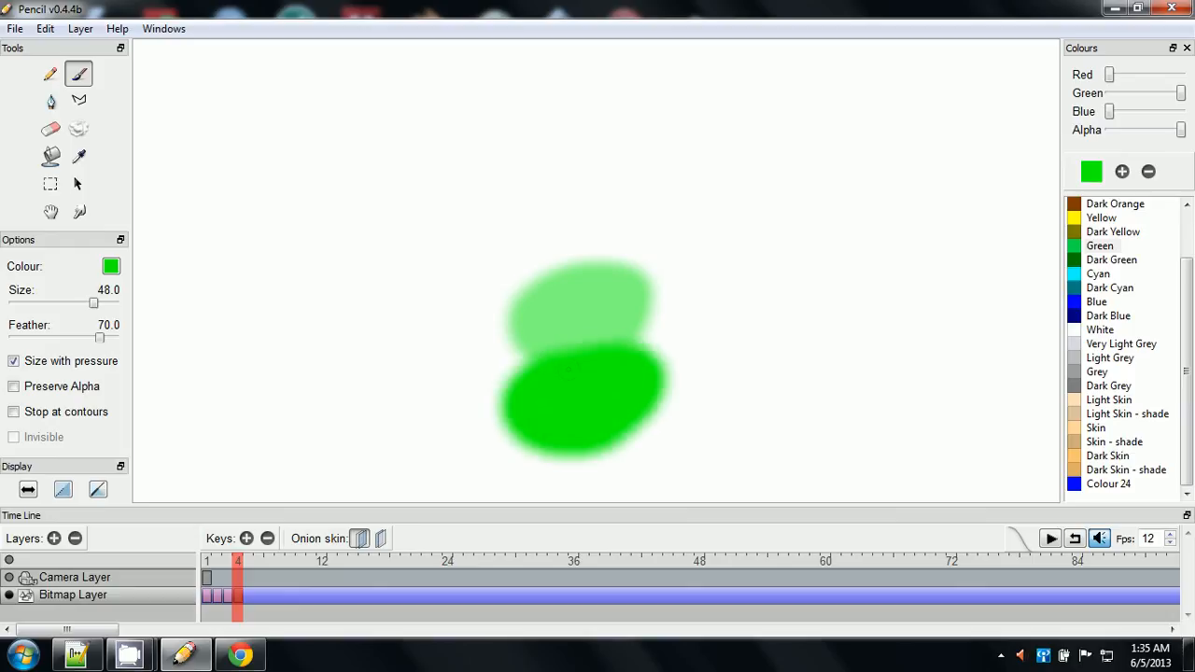
- Add keys at frames 5 and 6 and paint the green ball higher and further right on each to make it bounce
{"action": "left_click", "coordinate": [247, 539]}
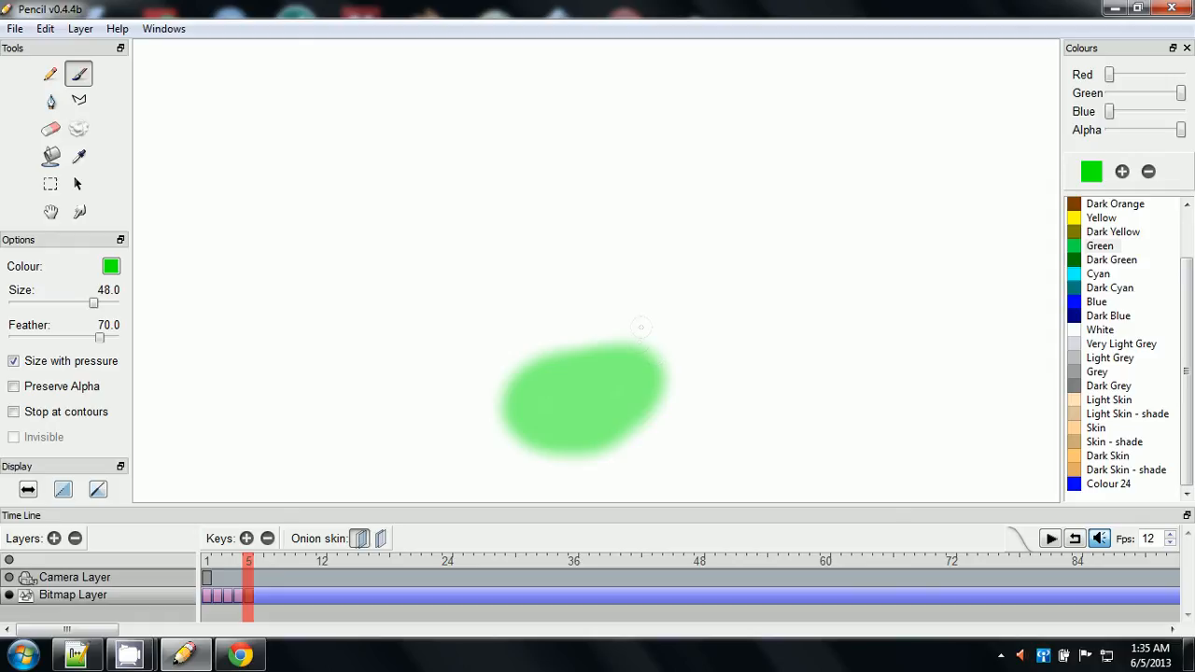
{"action": "mouse_move", "coordinate": [641, 326]}
{"action": "left_mouse_down"}
{"action": "mouse_move", "coordinate": [645, 365]}
{"action": "mouse_move", "coordinate": [673, 351]}
{"action": "mouse_move", "coordinate": [656, 320]}
{"action": "left_mouse_up"}
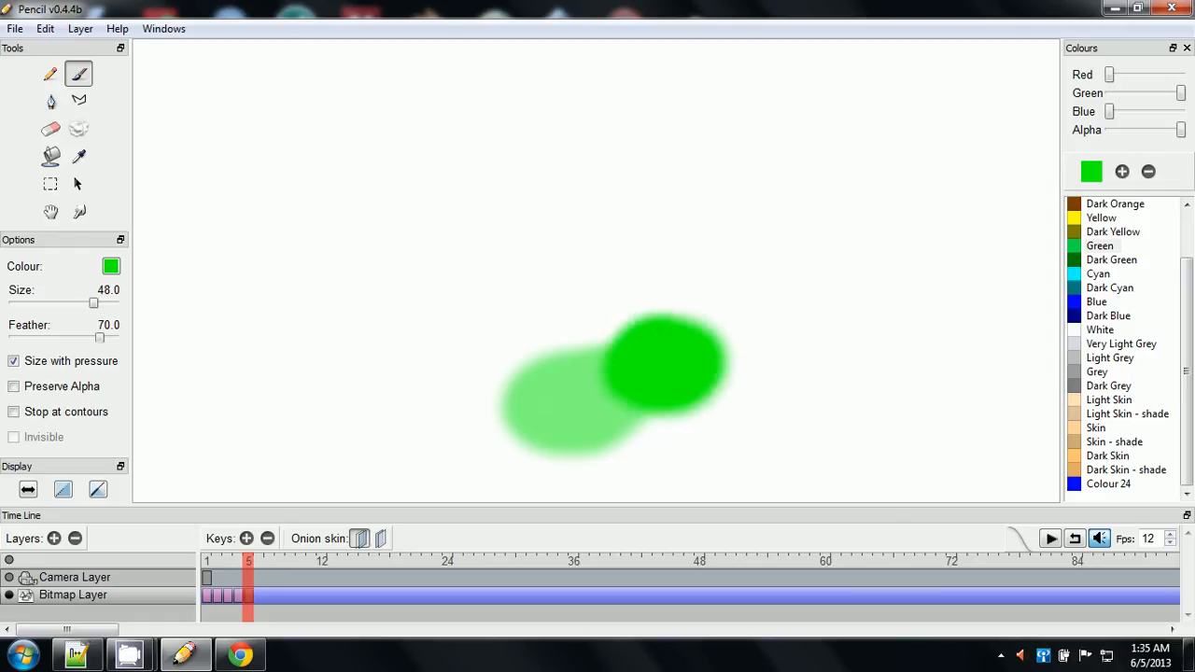
{"action": "left_click", "coordinate": [246, 539]}
{"action": "mouse_move", "coordinate": [701, 270]}
{"action": "left_mouse_down"}
{"action": "mouse_move", "coordinate": [720, 294]}
{"action": "mouse_move", "coordinate": [716, 248]}
{"action": "mouse_move", "coordinate": [691, 338]}
{"action": "mouse_move", "coordinate": [700, 343]}
{"action": "left_mouse_up"}
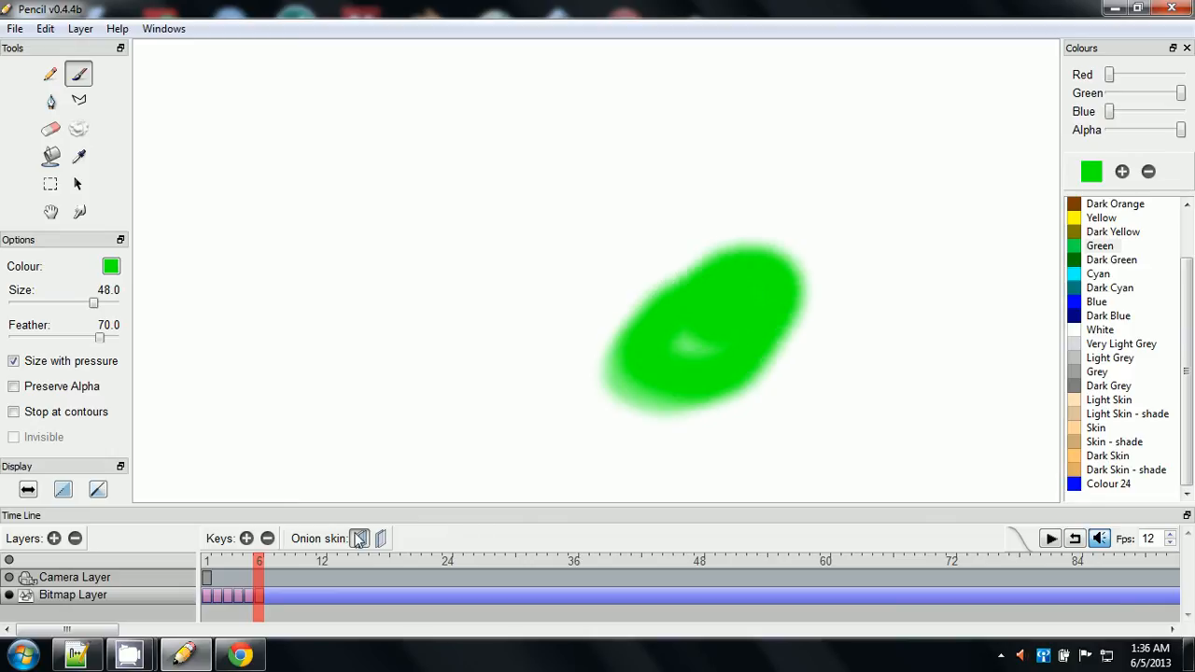
- Add keys at frames 7 and 8 and paint the green shape progressively higher, giving it a tail on 7 and loose loops on 8
{"action": "left_click", "coordinate": [246, 539]}
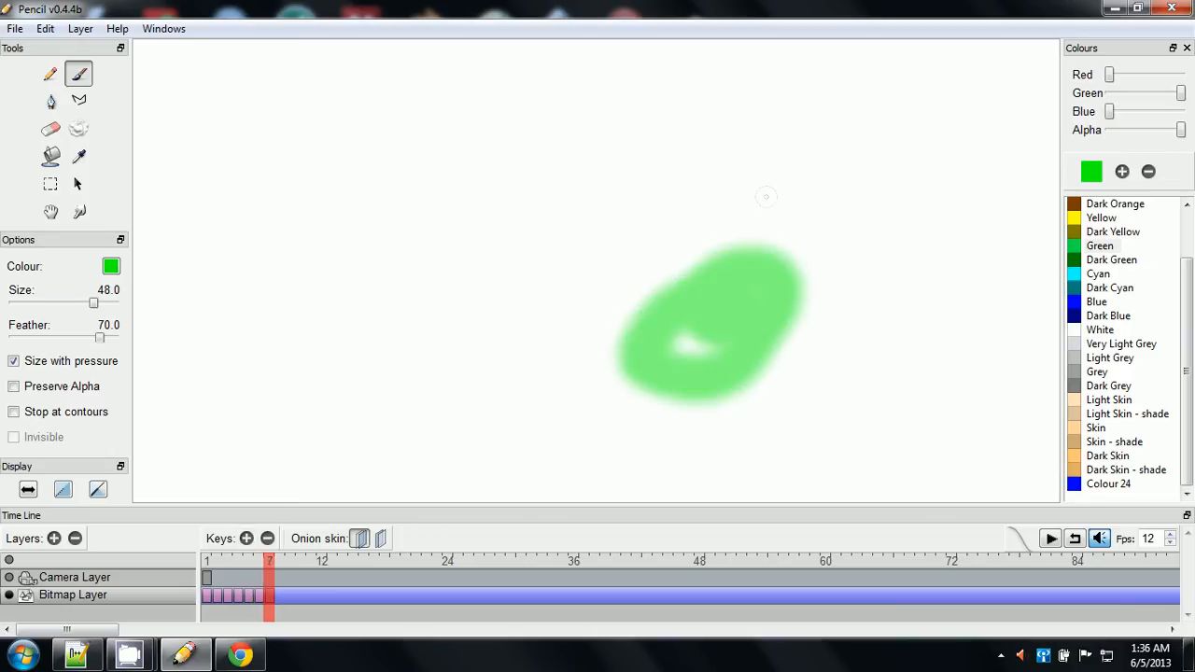
{"action": "mouse_move", "coordinate": [727, 233]}
{"action": "left_mouse_down"}
{"action": "mouse_move", "coordinate": [732, 321]}
{"action": "mouse_move", "coordinate": [764, 238]}
{"action": "mouse_move", "coordinate": [729, 255]}
{"action": "mouse_move", "coordinate": [832, 223]}
{"action": "mouse_move", "coordinate": [785, 220]}
{"action": "left_mouse_up"}
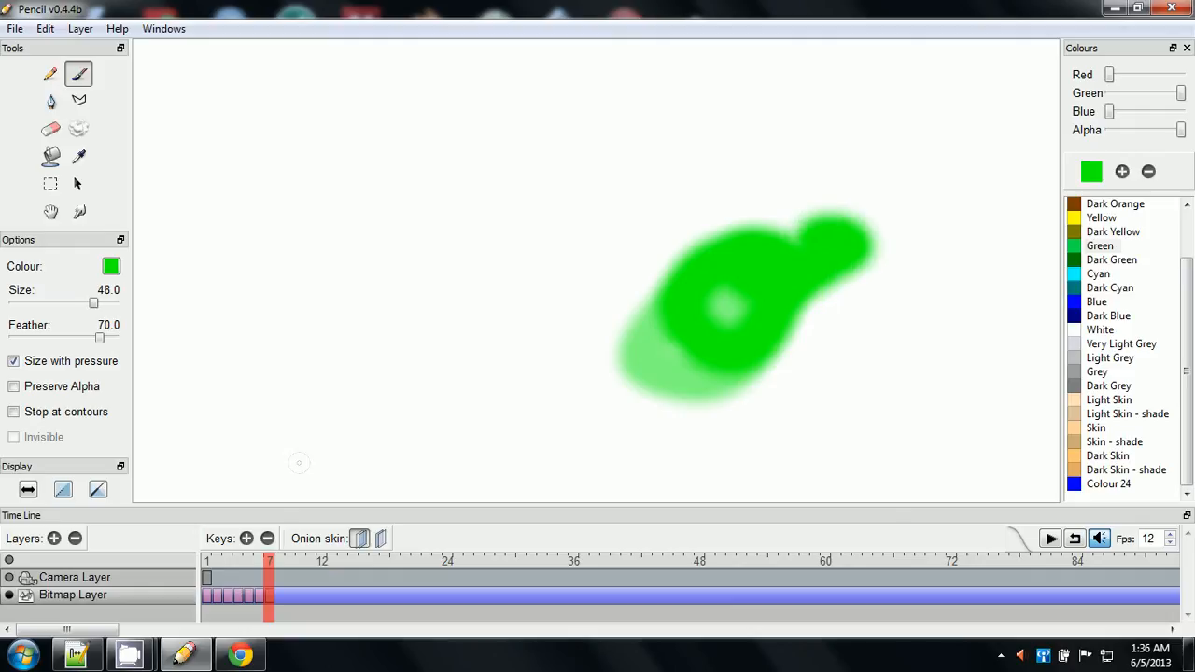
{"action": "left_click", "coordinate": [247, 538]}
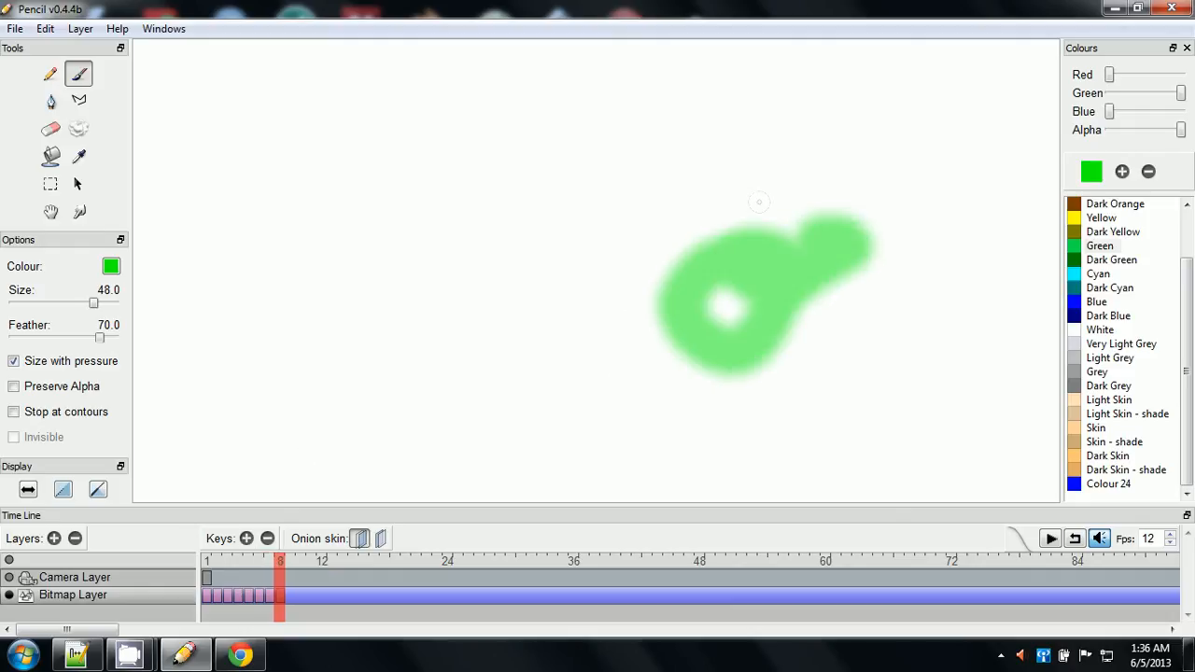
{"action": "mouse_move", "coordinate": [759, 201]}
{"action": "left_mouse_down"}
{"action": "mouse_move", "coordinate": [696, 252]}
{"action": "mouse_move", "coordinate": [665, 170]}
{"action": "mouse_move", "coordinate": [644, 160]}
{"action": "left_mouse_up"}
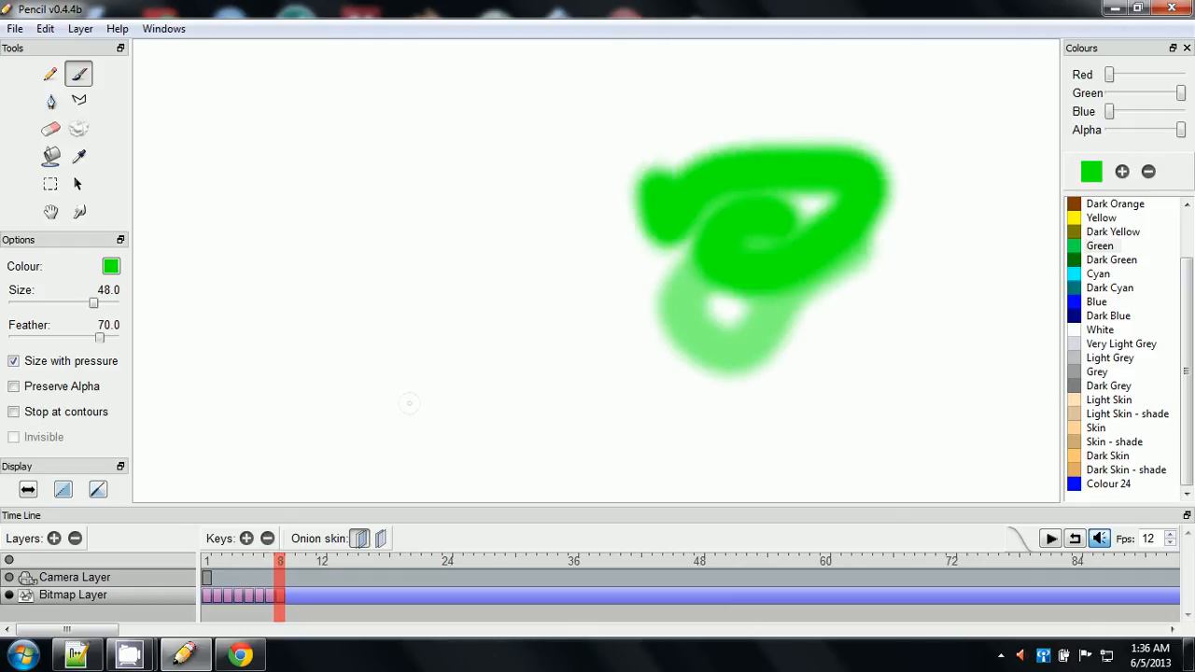
- Add keys at frames 9 and 10, painting an open green hook near the canvas top on 9 and an S-shaped squiggle on 10
{"action": "left_click", "coordinate": [247, 539]}
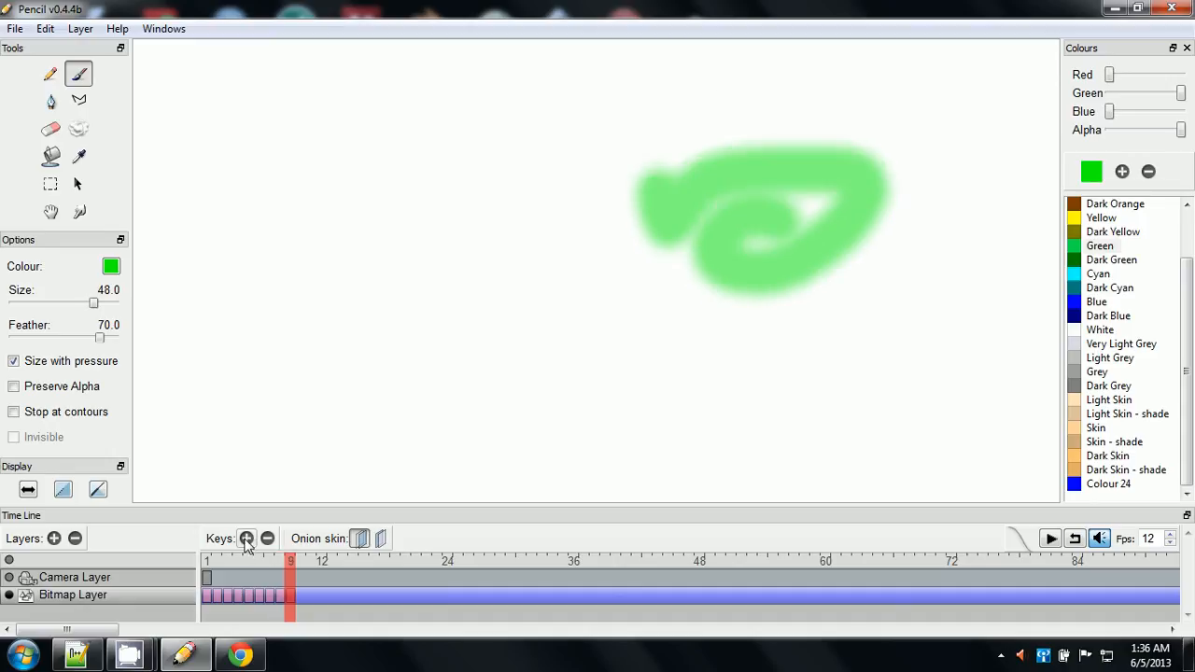
{"action": "mouse_move", "coordinate": [762, 136]}
{"action": "left_mouse_down"}
{"action": "mouse_move", "coordinate": [658, 210]}
{"action": "mouse_move", "coordinate": [703, 73]}
{"action": "left_mouse_up"}
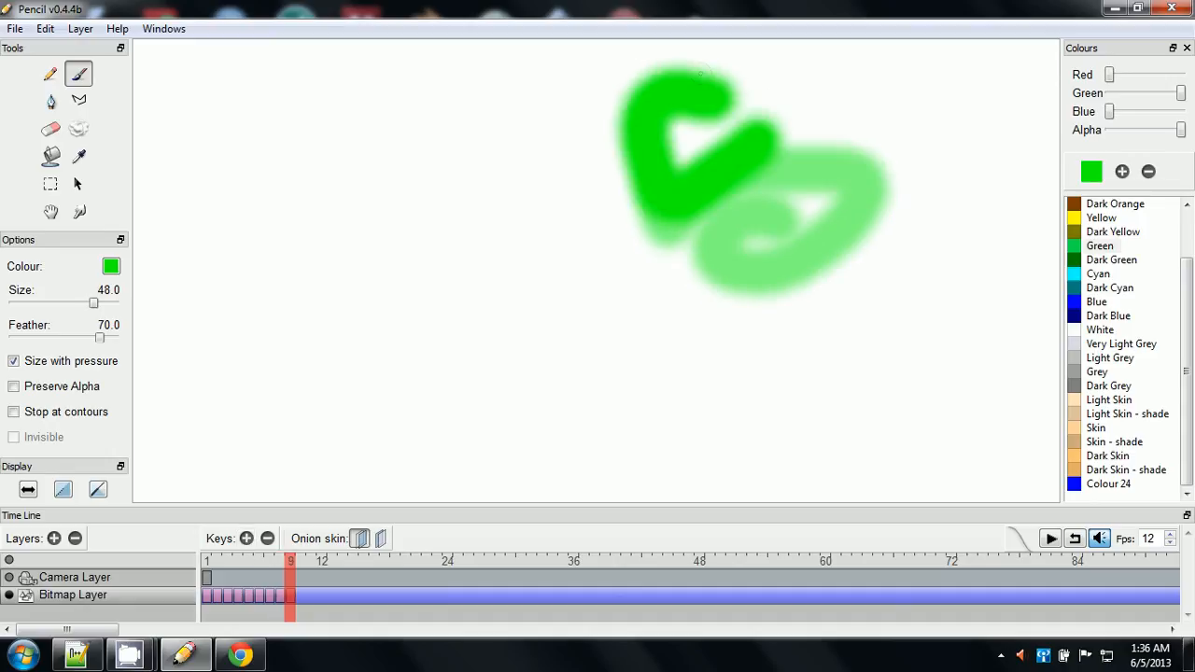
{"action": "left_click", "coordinate": [247, 538]}
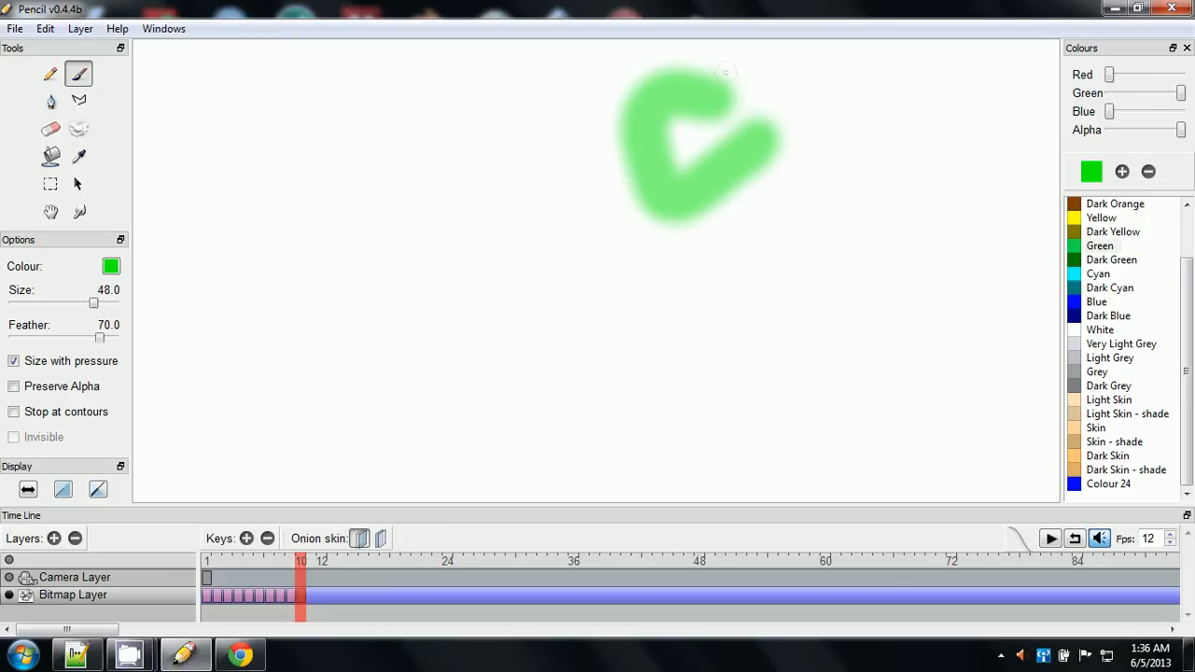
{"action": "mouse_move", "coordinate": [726, 72]}
{"action": "left_mouse_down"}
{"action": "mouse_move", "coordinate": [656, 65]}
{"action": "mouse_move", "coordinate": [645, 90]}
{"action": "mouse_move", "coordinate": [674, 144]}
{"action": "mouse_move", "coordinate": [769, 89]}
{"action": "mouse_move", "coordinate": [858, 112]}
{"action": "mouse_move", "coordinate": [839, 159]}
{"action": "mouse_move", "coordinate": [783, 191]}
{"action": "left_mouse_up"}
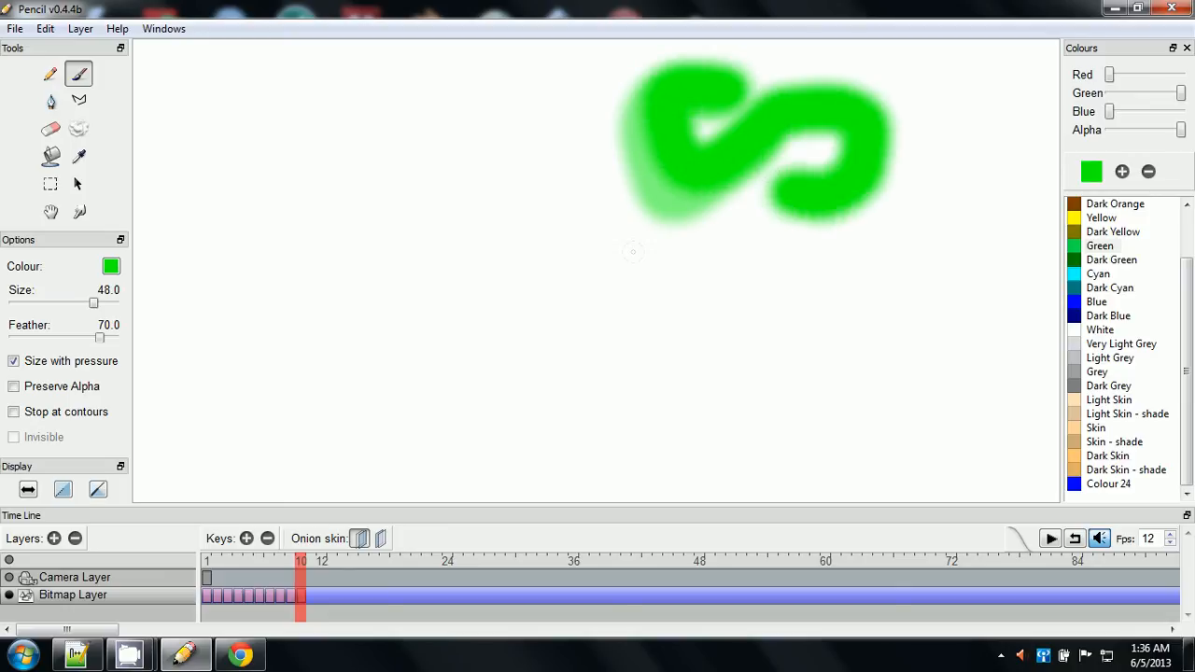
- Add keys at frames 11, 12 and 13, painting a tighter green squiggle, a compact blob with a stub, and a solid oval ball
{"action": "left_click", "coordinate": [247, 539]}
{"action": "mouse_move", "coordinate": [705, 69]}
{"action": "left_mouse_down"}
{"action": "mouse_move", "coordinate": [691, 107]}
{"action": "mouse_move", "coordinate": [762, 155]}
{"action": "mouse_move", "coordinate": [845, 136]}
{"action": "mouse_move", "coordinate": [855, 178]}
{"action": "mouse_move", "coordinate": [803, 225]}
{"action": "mouse_move", "coordinate": [793, 154]}
{"action": "left_mouse_up"}
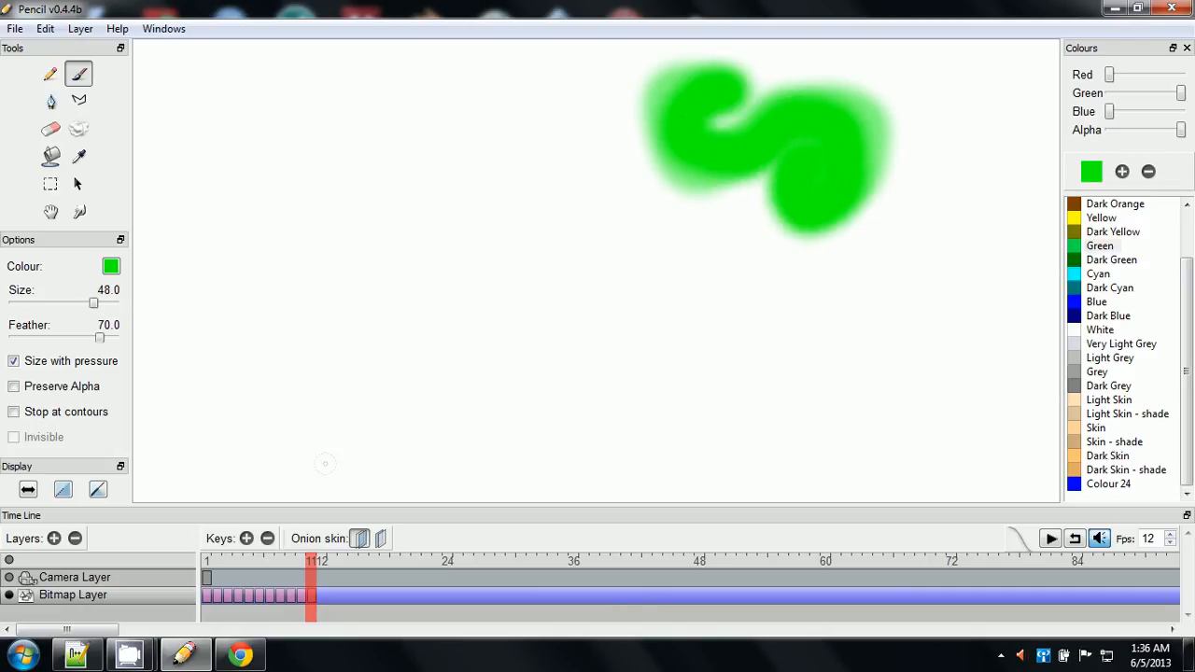
{"action": "left_click", "coordinate": [247, 539]}
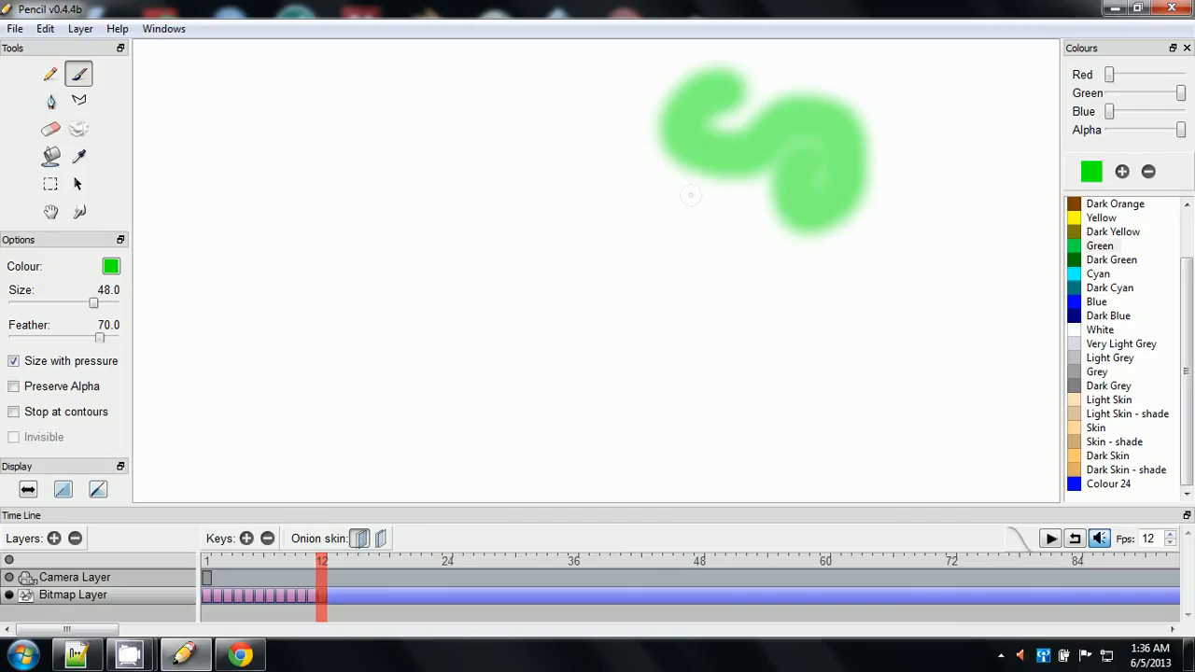
{"action": "mouse_move", "coordinate": [767, 138]}
{"action": "left_mouse_down"}
{"action": "mouse_move", "coordinate": [801, 182]}
{"action": "mouse_move", "coordinate": [835, 161]}
{"action": "mouse_move", "coordinate": [724, 154]}
{"action": "mouse_move", "coordinate": [678, 130]}
{"action": "left_mouse_up"}
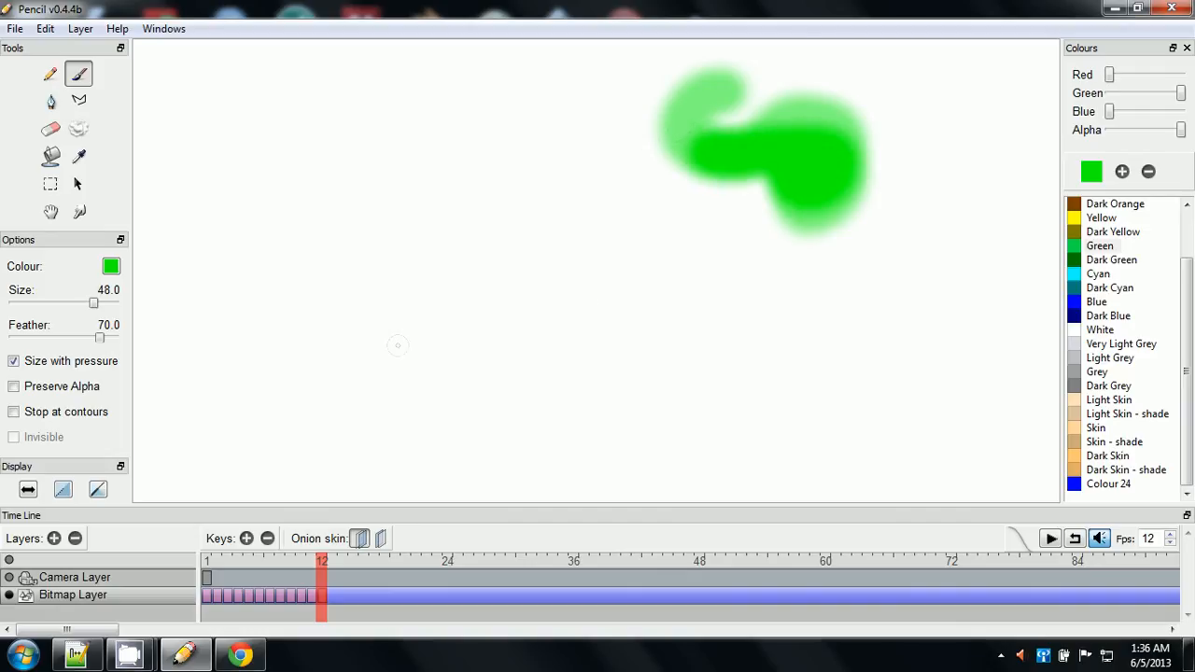
{"action": "left_click", "coordinate": [247, 538]}
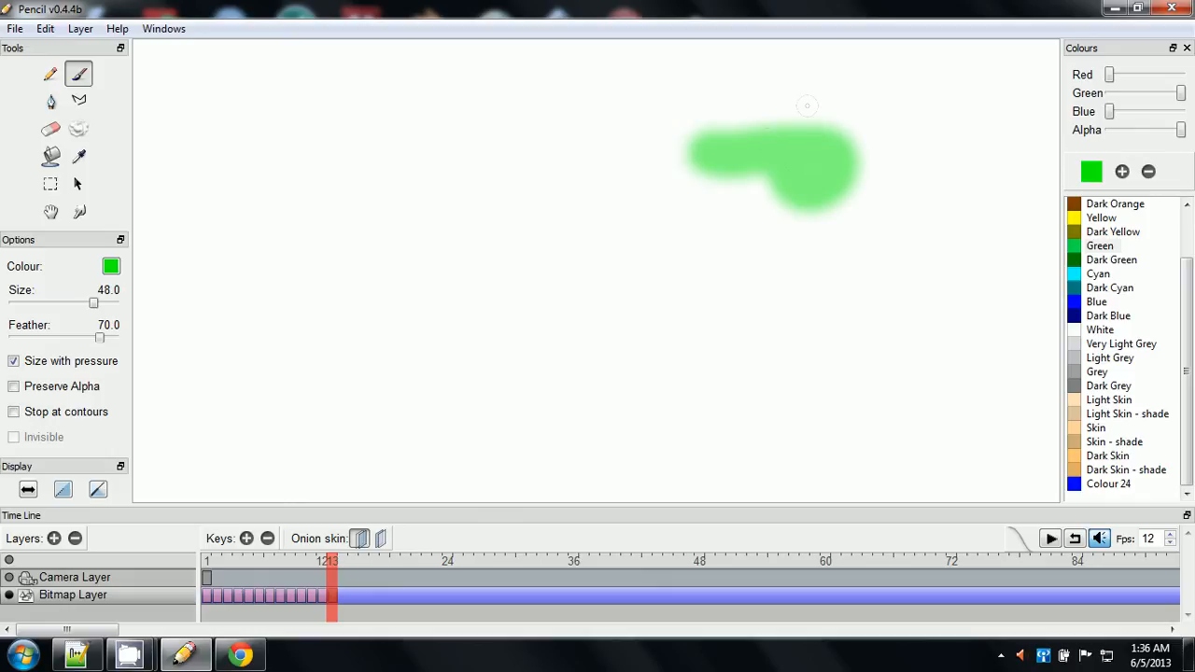
{"action": "mouse_move", "coordinate": [765, 137]}
{"action": "left_mouse_down"}
{"action": "mouse_move", "coordinate": [786, 159]}
{"action": "mouse_move", "coordinate": [818, 81]}
{"action": "mouse_move", "coordinate": [745, 120]}
{"action": "mouse_move", "coordinate": [733, 170]}
{"action": "mouse_move", "coordinate": [818, 137]}
{"action": "mouse_move", "coordinate": [845, 130]}
{"action": "left_mouse_up"}
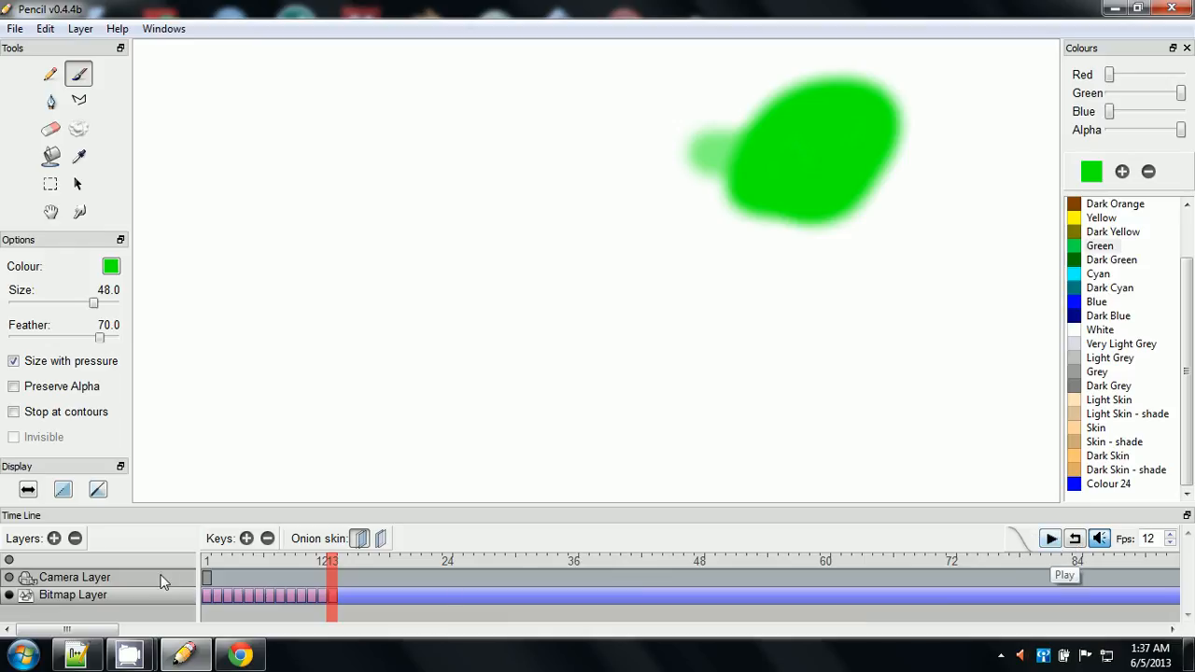
- Return to frame 1, turn on looping and play the animation
{"action": "left_click", "coordinate": [206, 558]}
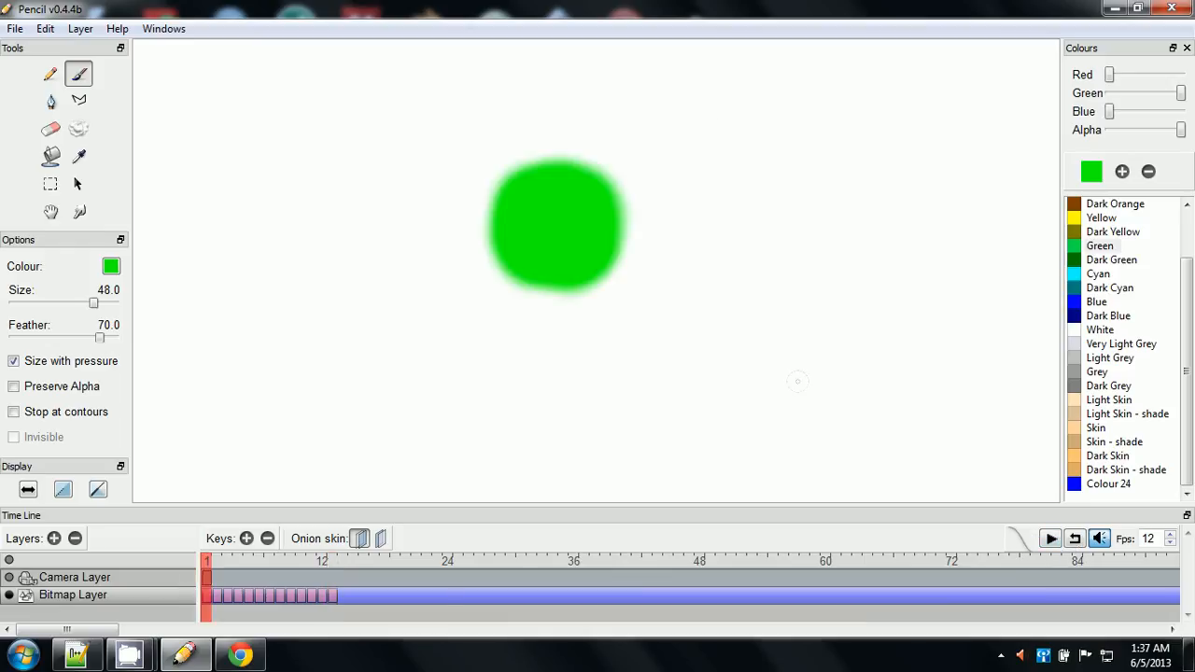
{"action": "left_click", "coordinate": [1076, 540]}
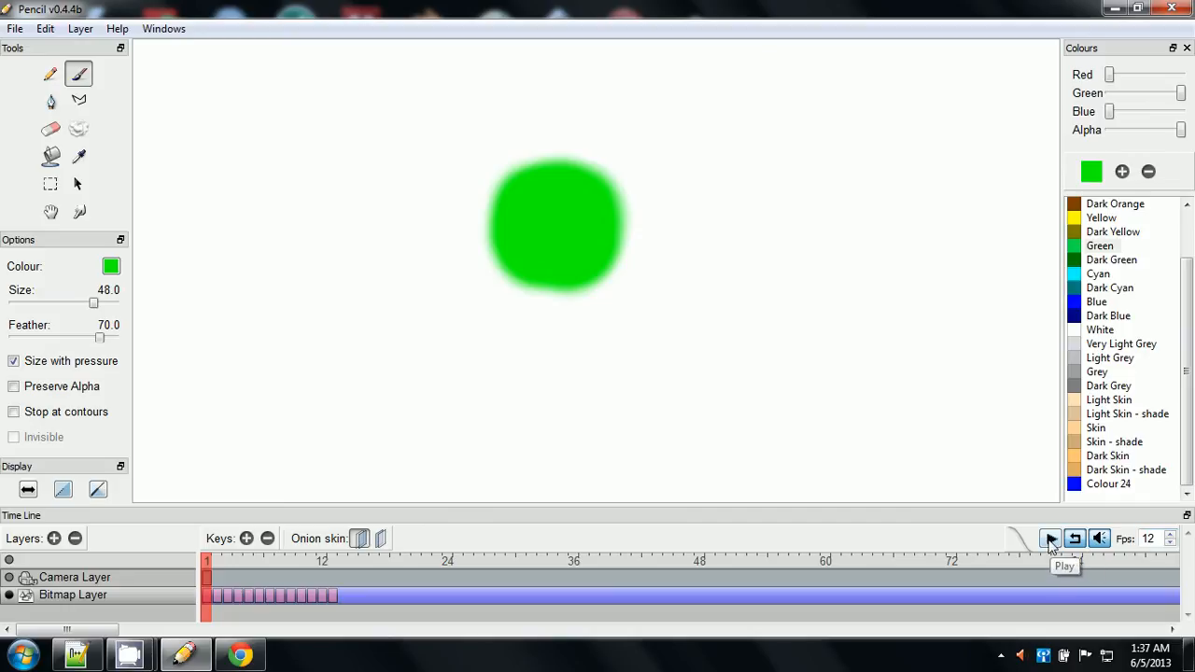
{"action": "left_click", "coordinate": [1050, 541]}
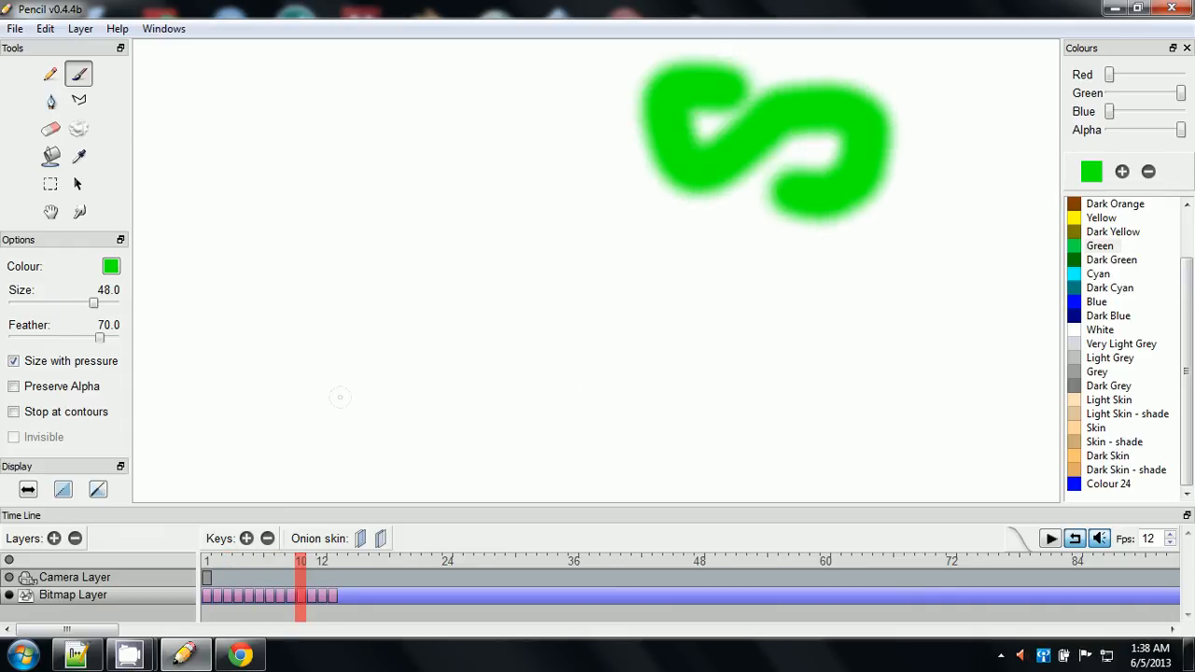
{"action": "left_click", "coordinate": [145, 663]}
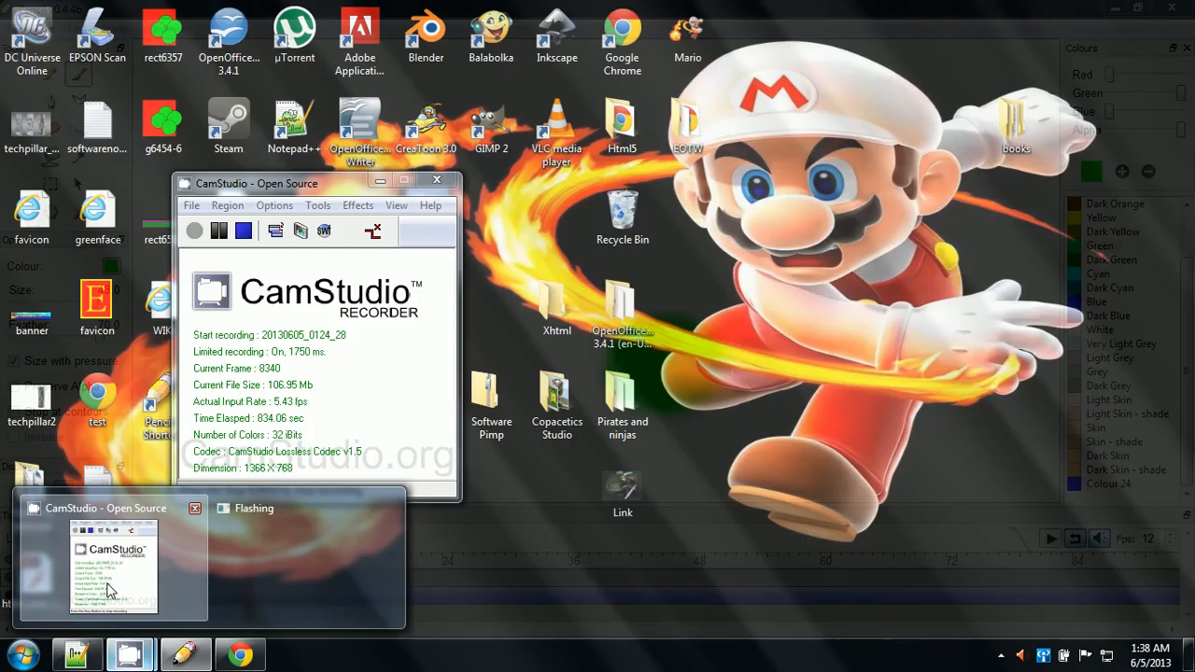
{"action": "left_click", "coordinate": [108, 589]}
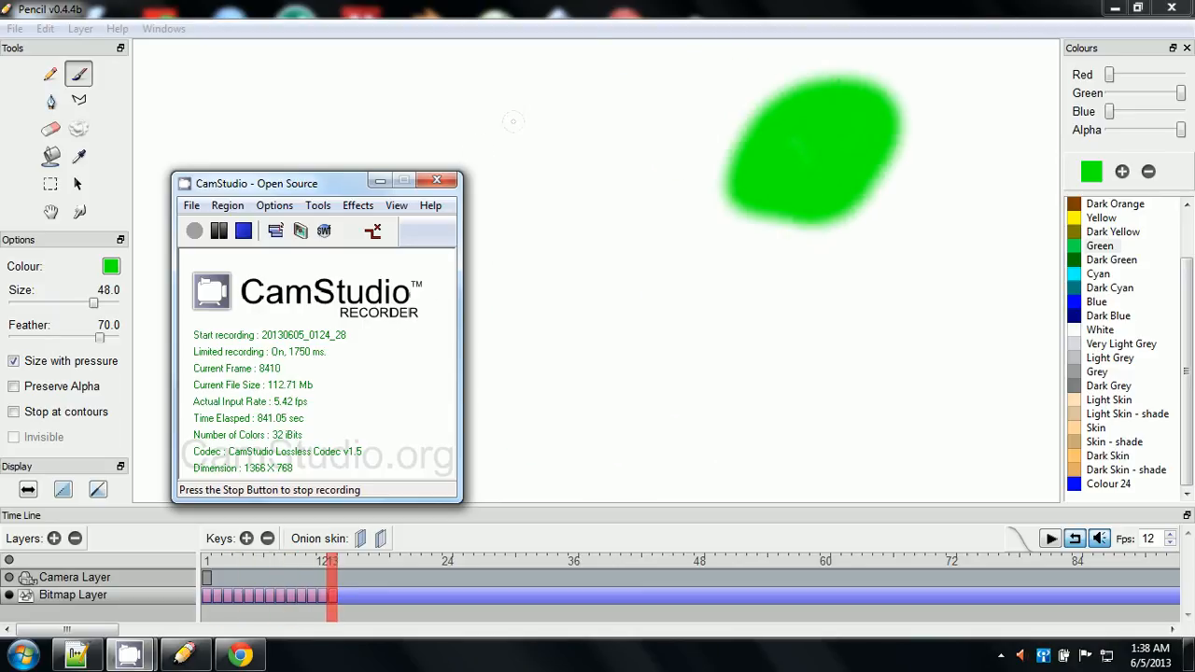
{"action": "left_click", "coordinate": [551, 88]}
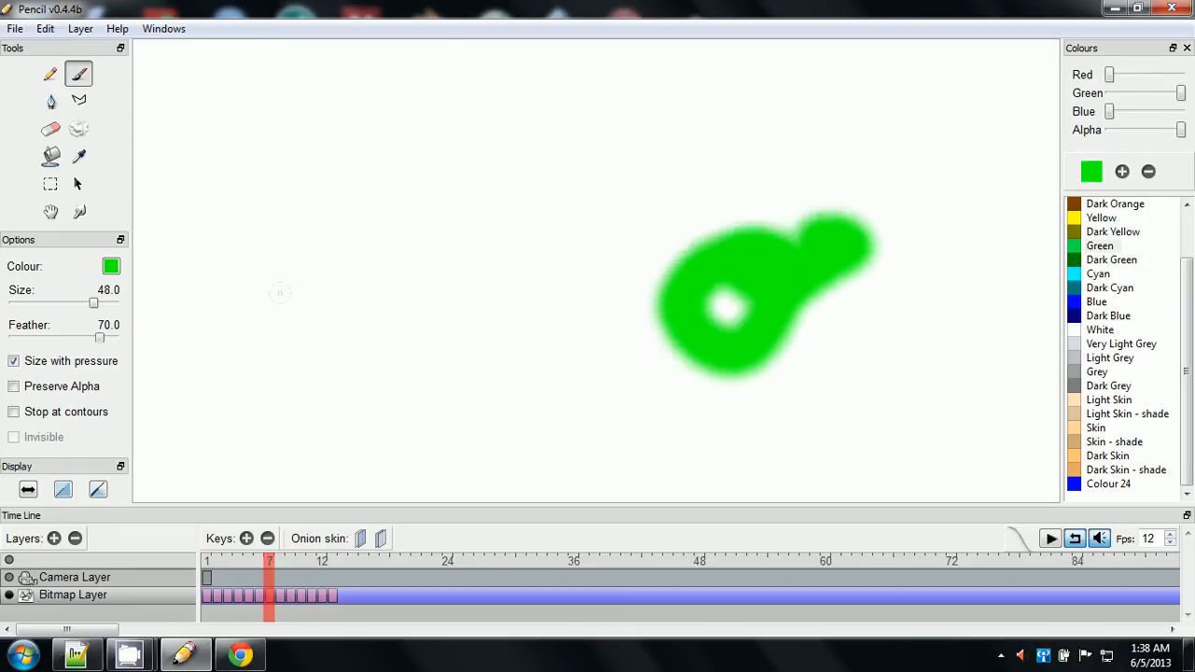
{"action": "mouse_move", "coordinate": [135, 651]}
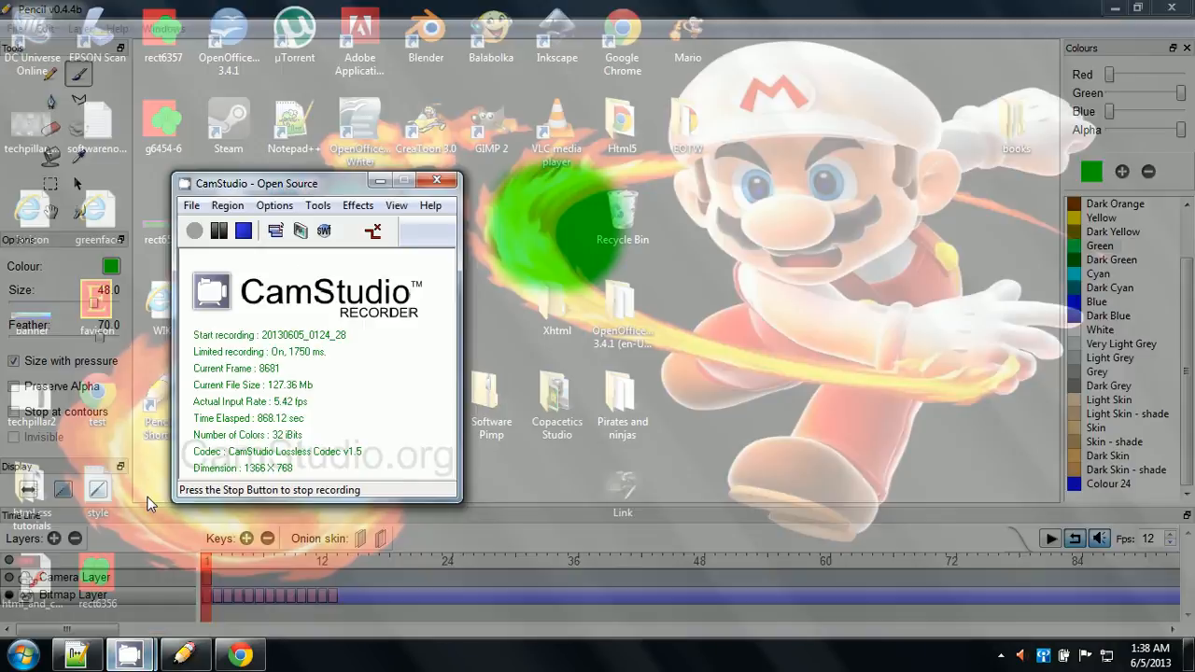
{"action": "left_click", "coordinate": [116, 523]}
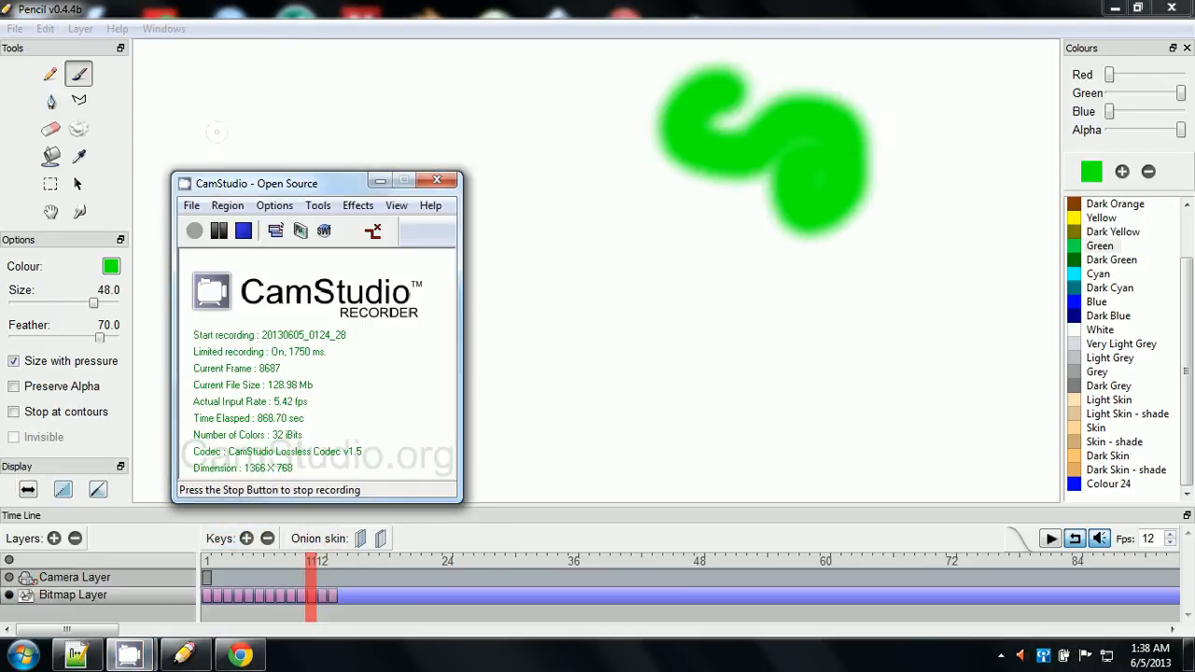